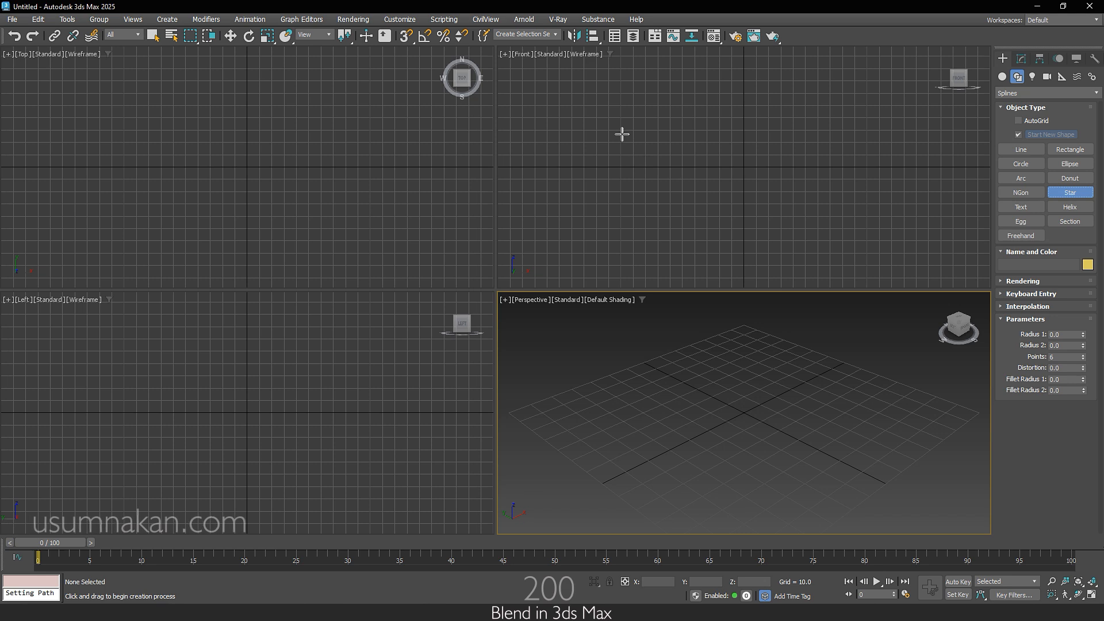
Draw a six-pointed star spline in the Front view, with Radius 1 about 16.75 and Radius 2 about 11.5.
{"action": "left_click_drag", "start_coordinate": [621, 129], "coordinate": [630, 148]}
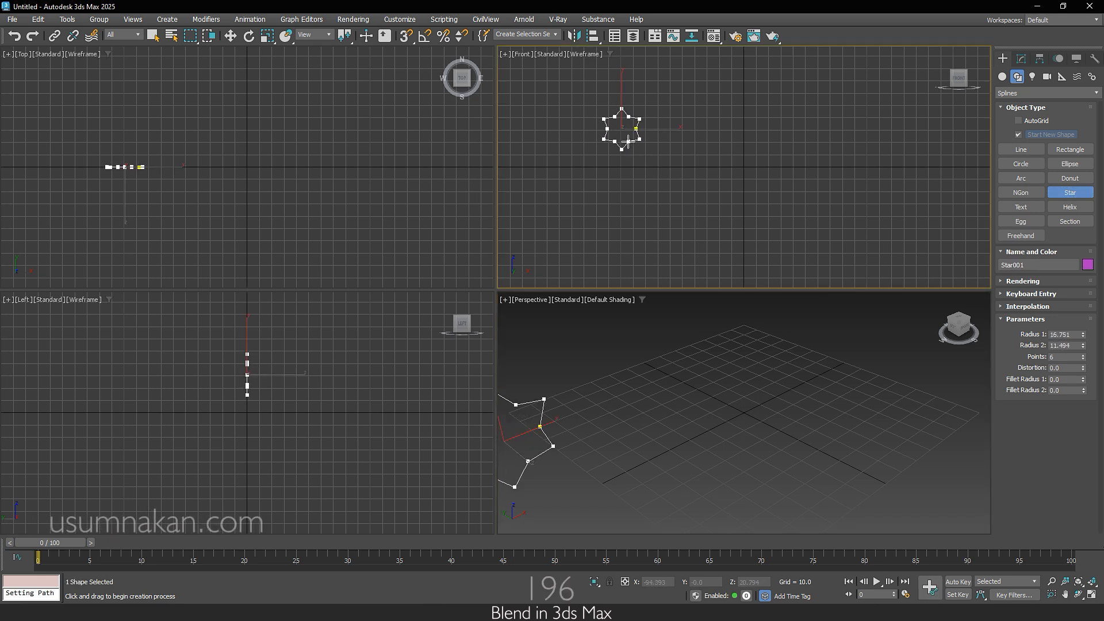
{"action": "left_click", "coordinate": [628, 142]}
{"action": "right_click", "coordinate": [644, 162]}
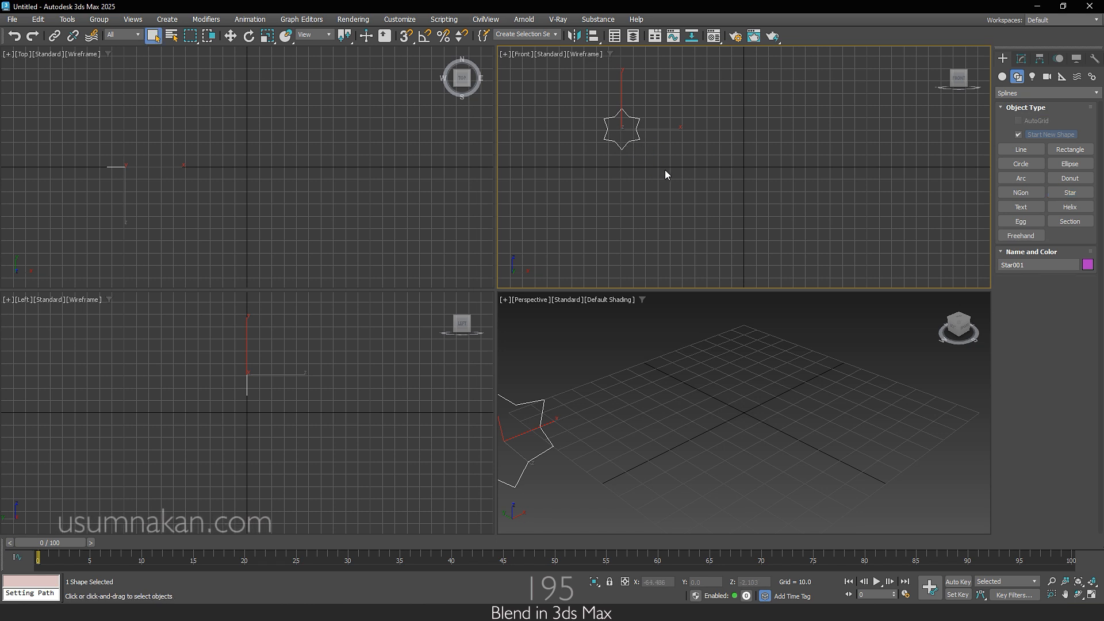
Reduce the star's Radius 2 to about 4.37 to sharpen its points.
{"action": "key", "text": "w"}
{"action": "left_click", "coordinate": [1022, 59]}
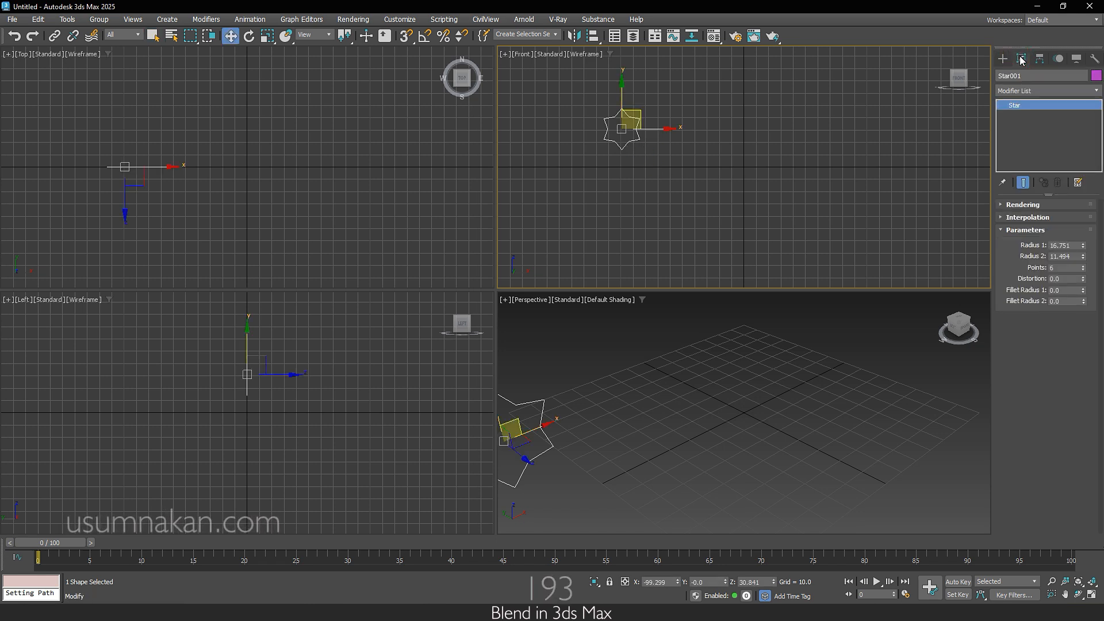
{"action": "left_click_drag", "start_coordinate": [1083, 257], "coordinate": [1085, 291]}
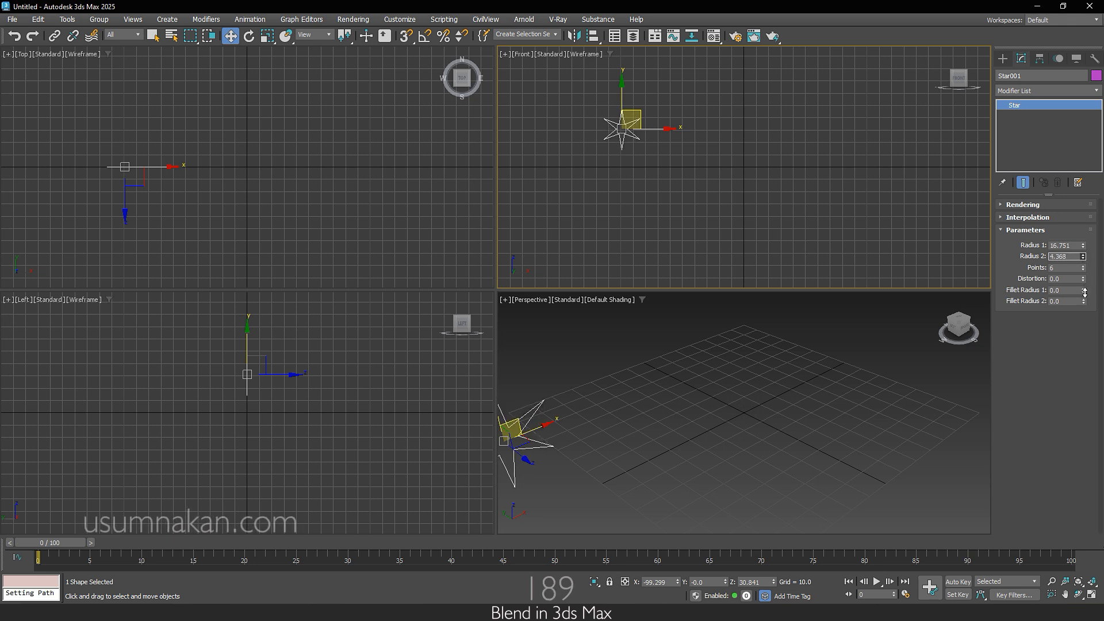
With Auto Key recording on, animate the star's Radius 2 to about 16.68 at frame 100.
{"action": "right_click", "coordinate": [200, 188]}
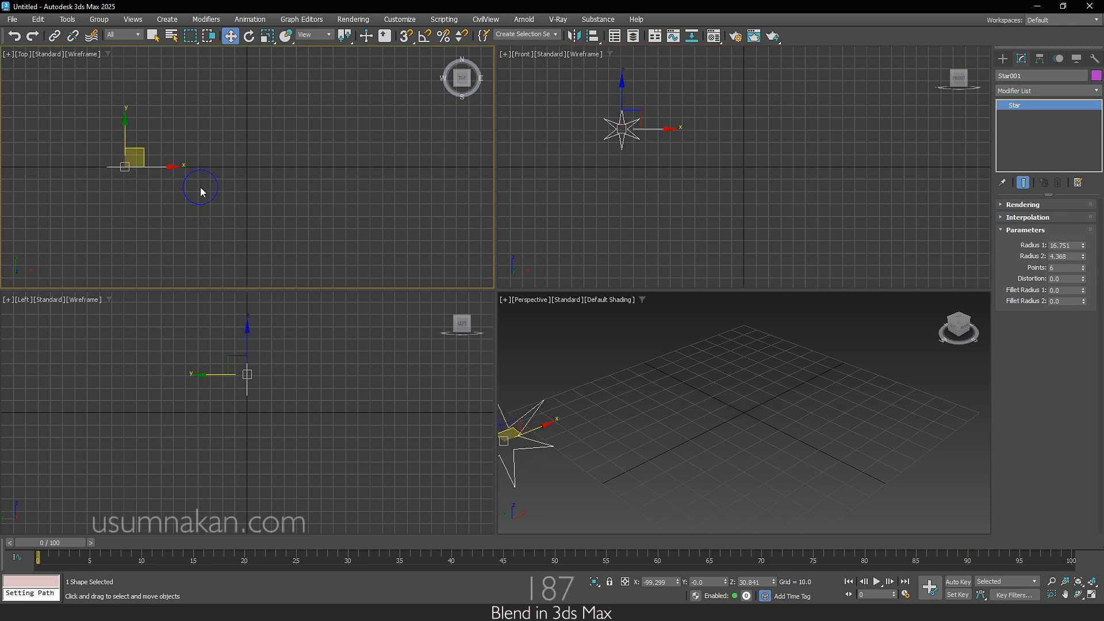
{"action": "right_click", "coordinate": [827, 392]}
{"action": "middle_click_drag", "start_coordinate": [678, 447], "coordinate": [758, 441]}
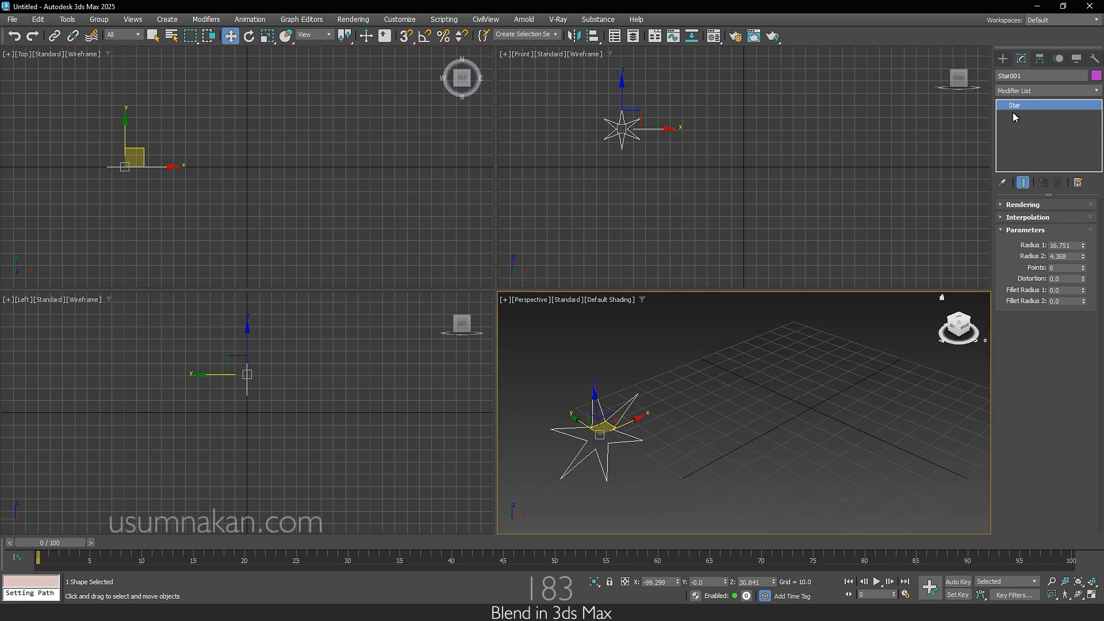
{"action": "left_click", "coordinate": [960, 582]}
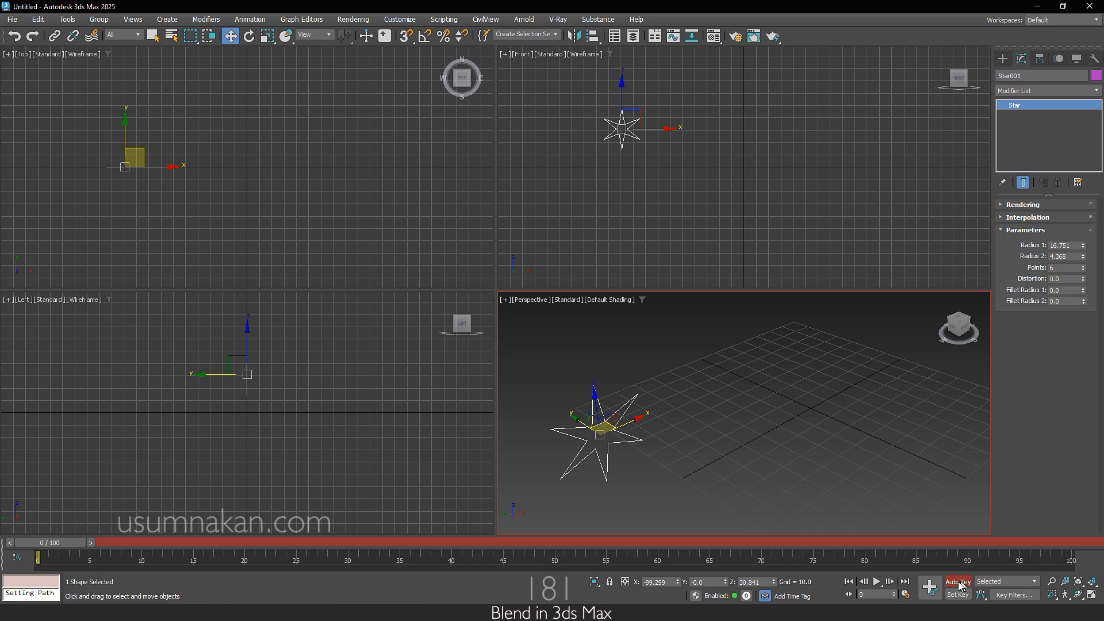
{"action": "left_click_drag", "start_coordinate": [51, 543], "coordinate": [1070, 575]}
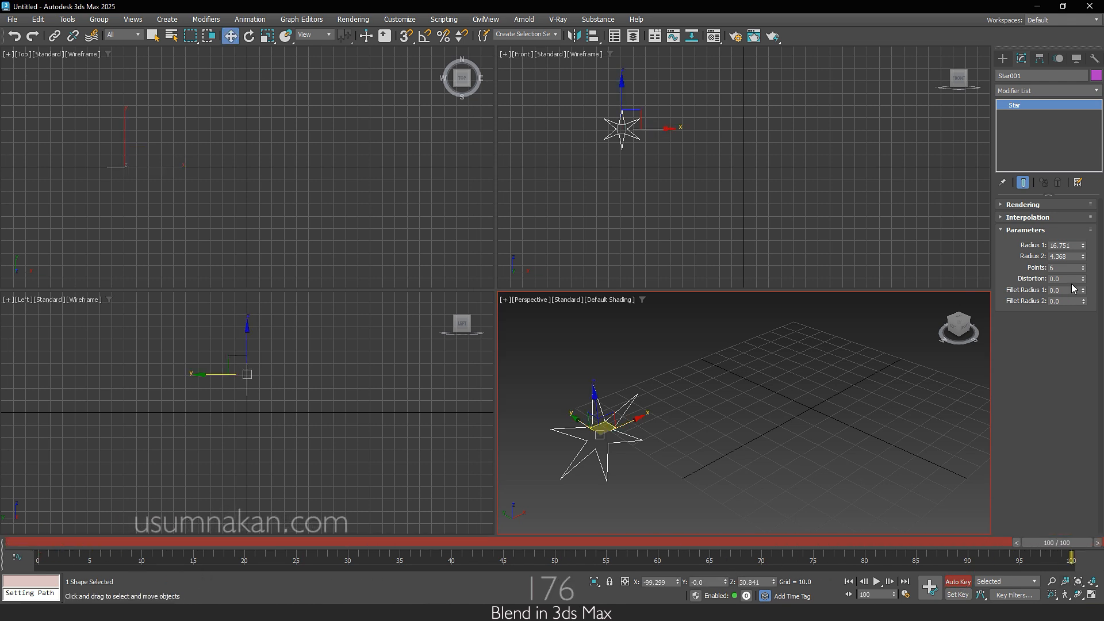
{"action": "right_click", "coordinate": [578, 87]}
{"action": "scroll", "coordinate": [600, 102], "scroll_direction": "up", "scroll_amount": 5}
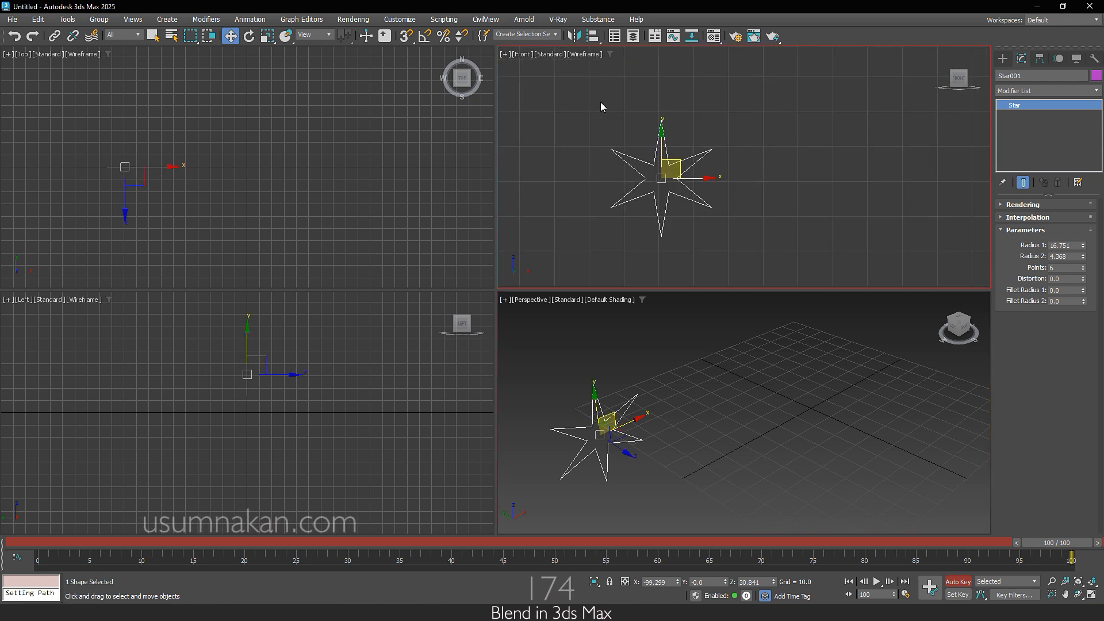
{"action": "left_click_drag", "start_coordinate": [1084, 257], "coordinate": [1071, 92]}
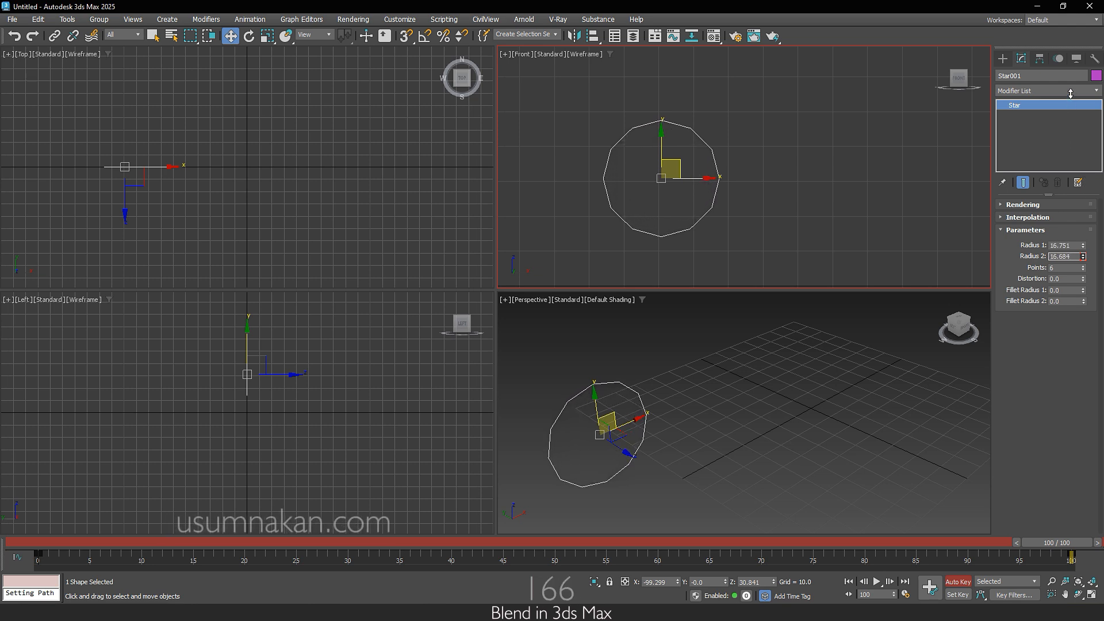
Return the animation to frame 0 and turn off Auto Key recording.
{"action": "left_click_drag", "start_coordinate": [1056, 544], "coordinate": [23, 591]}
{"action": "key", "text": "w"}
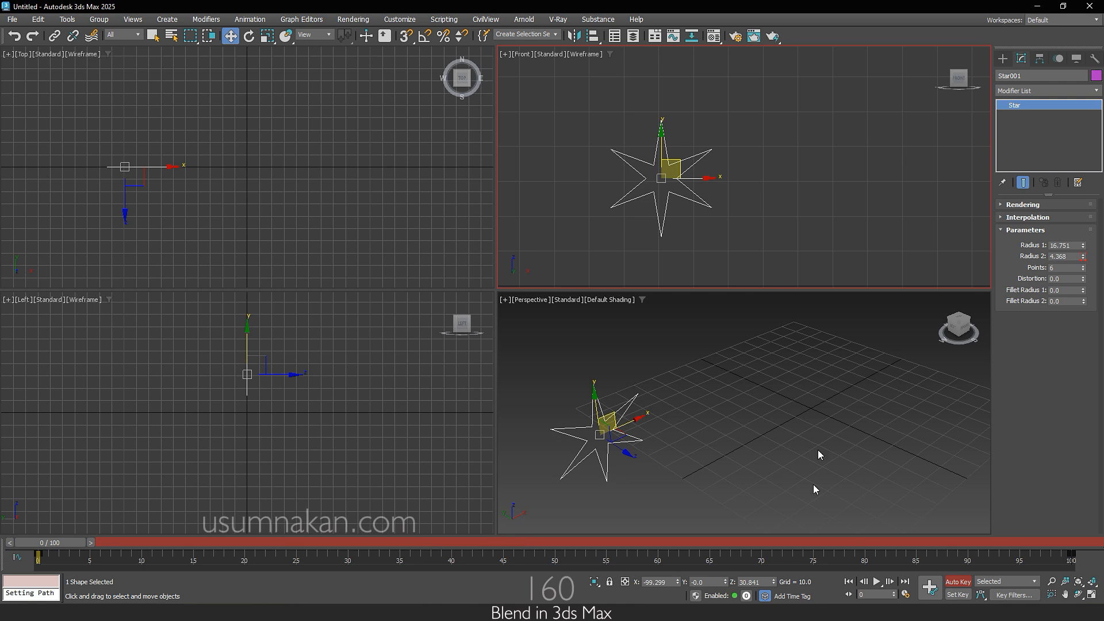
{"action": "left_click", "coordinate": [960, 582]}
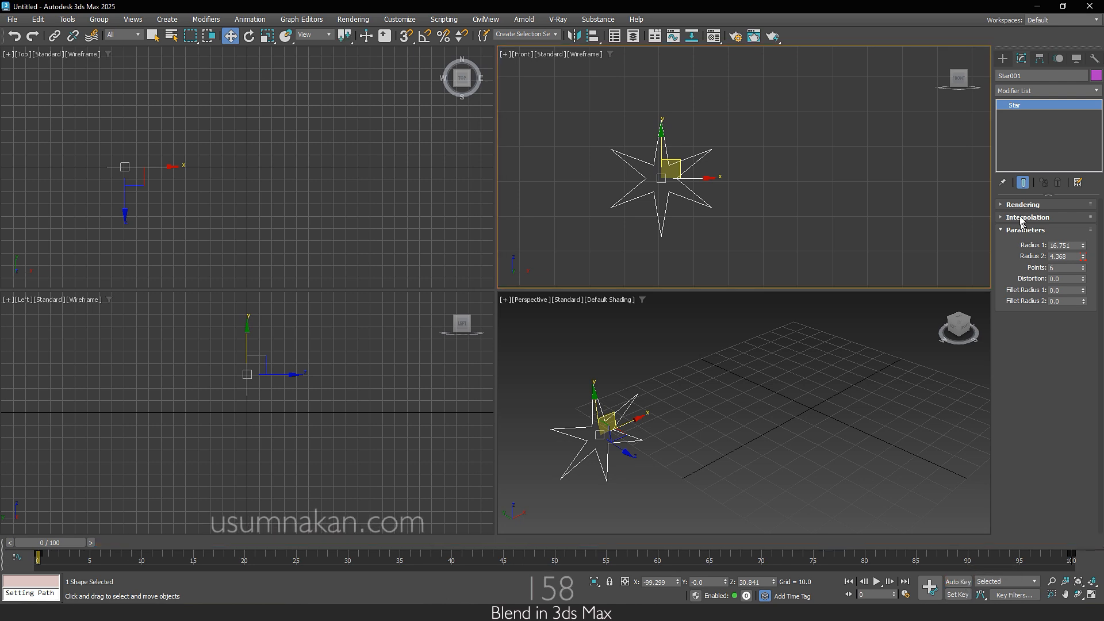
Draw a straight two-point line spline along the X axis in the Perspective view.
{"action": "right_click", "coordinate": [913, 365]}
{"action": "left_click", "coordinate": [1004, 58]}
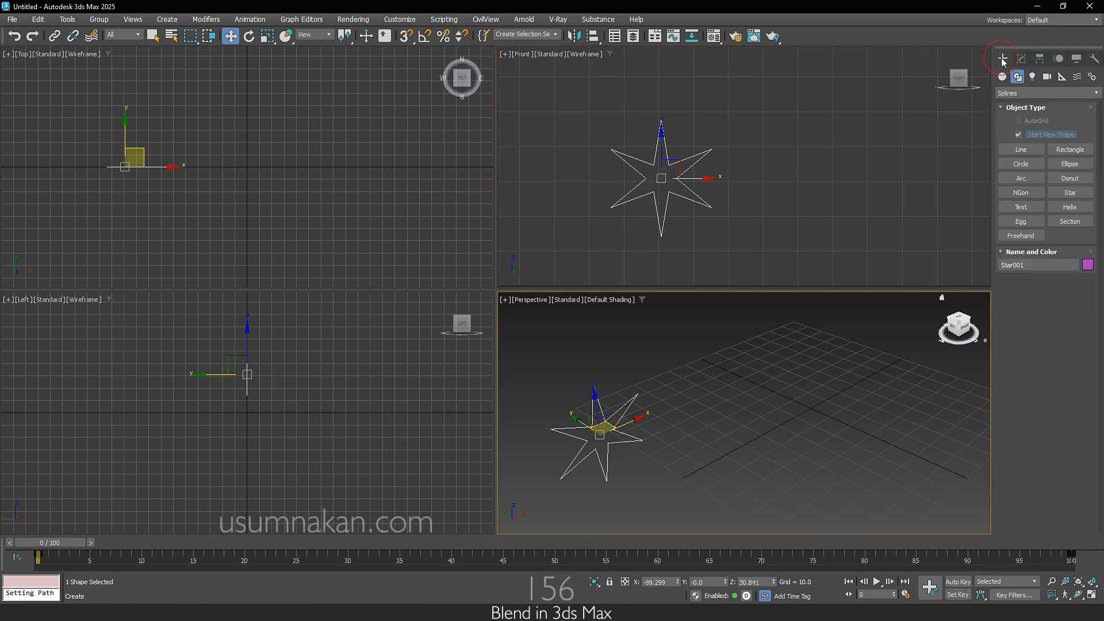
{"action": "left_click", "coordinate": [1021, 149]}
{"action": "middle_click_drag", "start_coordinate": [723, 494], "coordinate": [673, 503]}
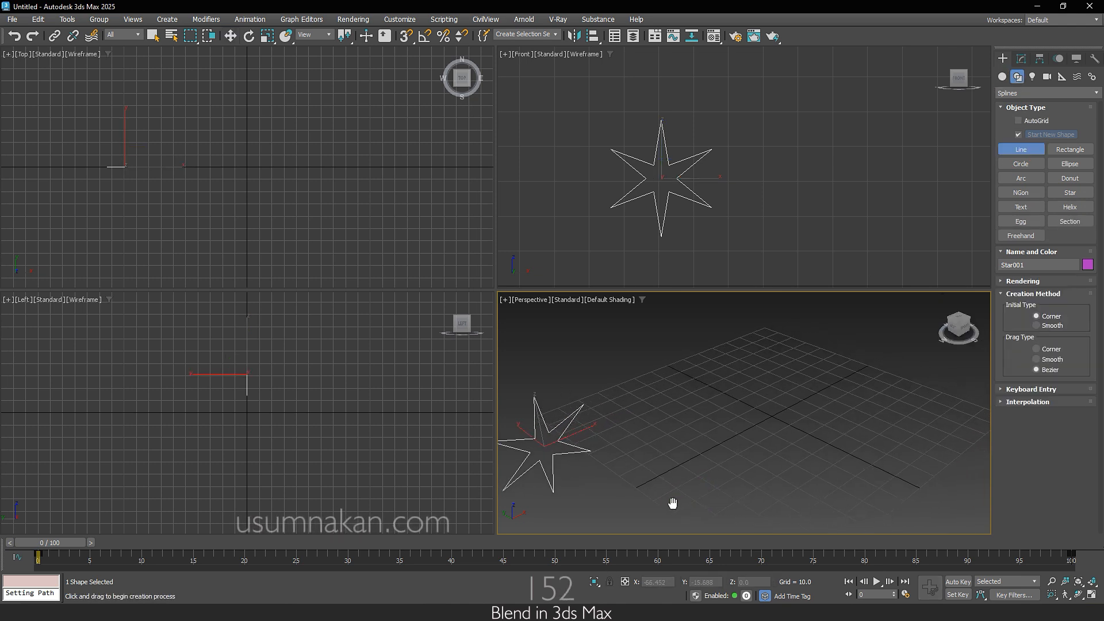
{"action": "left_click", "coordinate": [632, 490]}
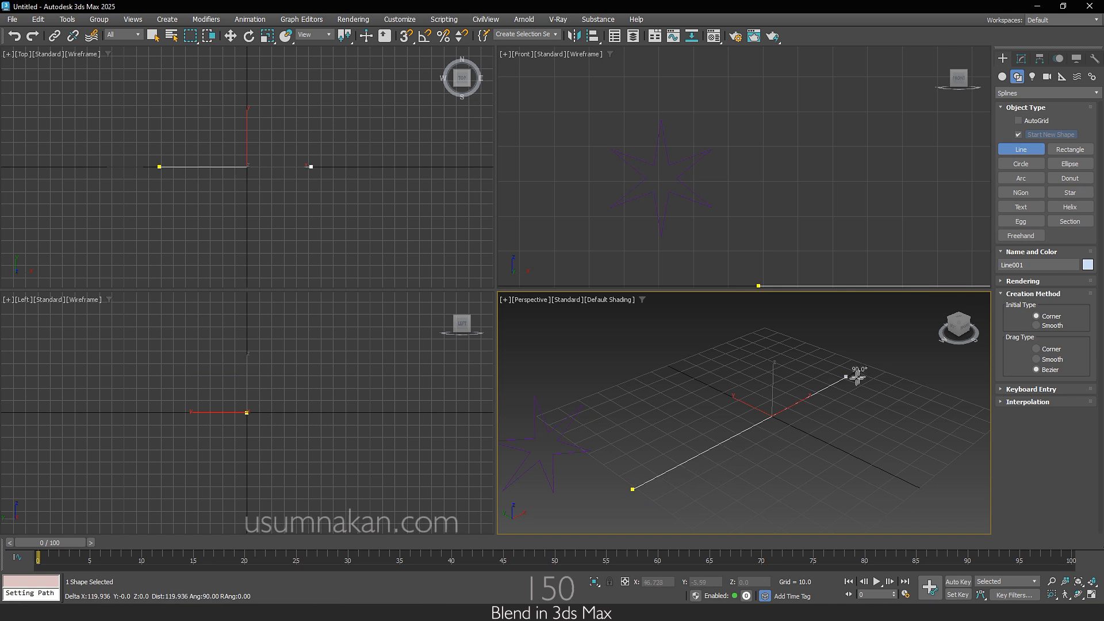
{"action": "left_click", "coordinate": [913, 338], "text": "shift"}
{"action": "right_click", "coordinate": [894, 405]}
{"action": "right_click", "coordinate": [890, 429]}
Lengthen the line by moving its far end vertex further out along the X axis.
{"action": "scroll", "coordinate": [872, 458], "scroll_direction": "down", "scroll_amount": 3}
{"action": "middle_click_drag", "start_coordinate": [872, 458], "coordinate": [830, 462]}
{"action": "scroll", "coordinate": [761, 234], "scroll_direction": "down", "scroll_amount": 4}
{"action": "middle_click_drag", "start_coordinate": [812, 263], "coordinate": [679, 231]}
{"action": "left_click", "coordinate": [1022, 58]}
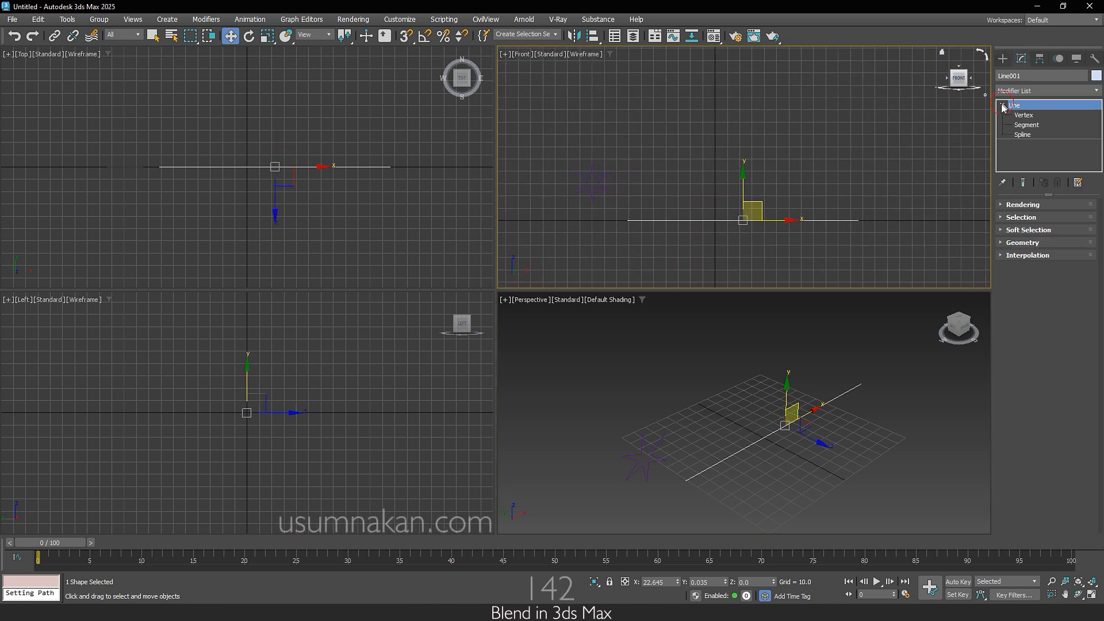
{"action": "left_click", "coordinate": [1024, 115]}
{"action": "left_click", "coordinate": [859, 221]}
{"action": "left_click_drag", "start_coordinate": [893, 220], "coordinate": [1022, 217]}
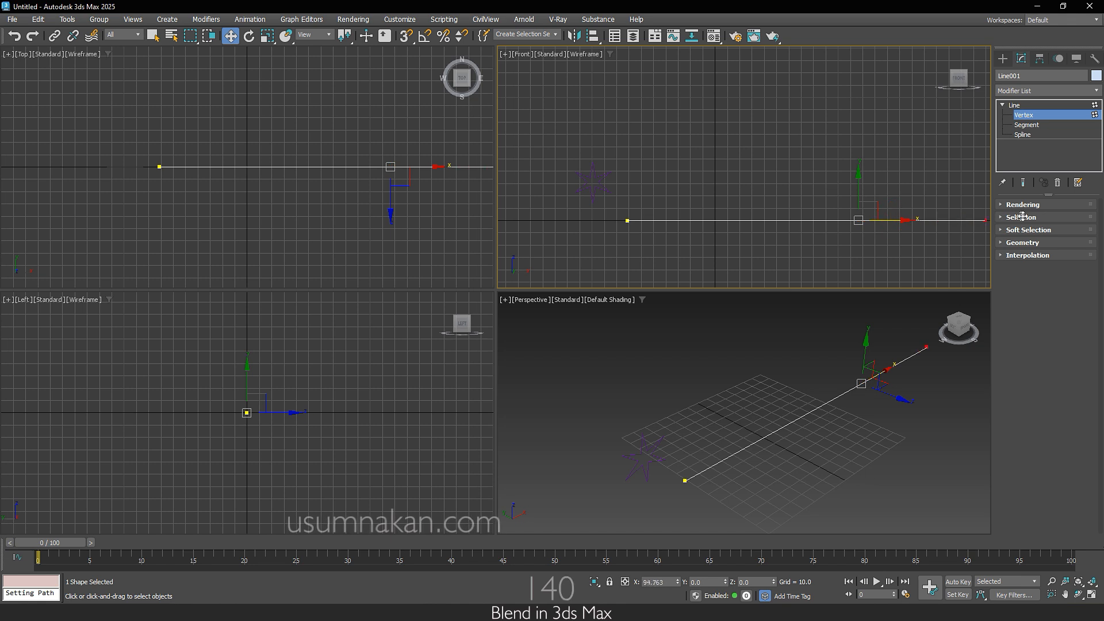
{"action": "left_click", "coordinate": [1014, 105]}
Set the default in/out tangents for new animation keys to linear.
{"action": "middle_click_drag", "start_coordinate": [969, 424], "coordinate": [879, 426]}
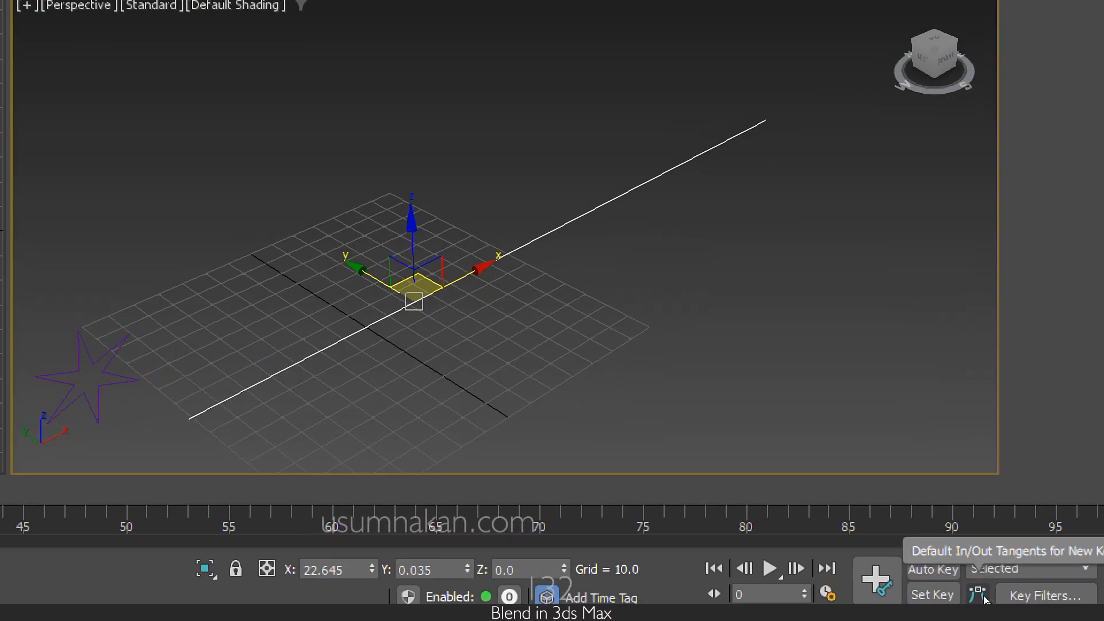
{"action": "left_click", "coordinate": [985, 599]}
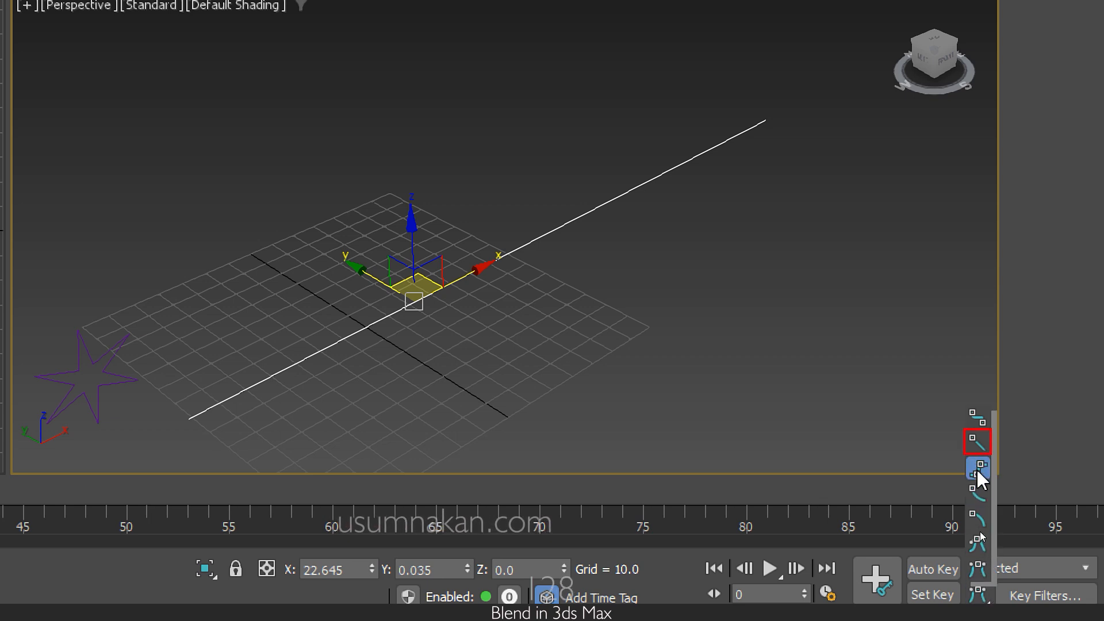
{"action": "left_click", "coordinate": [979, 448]}
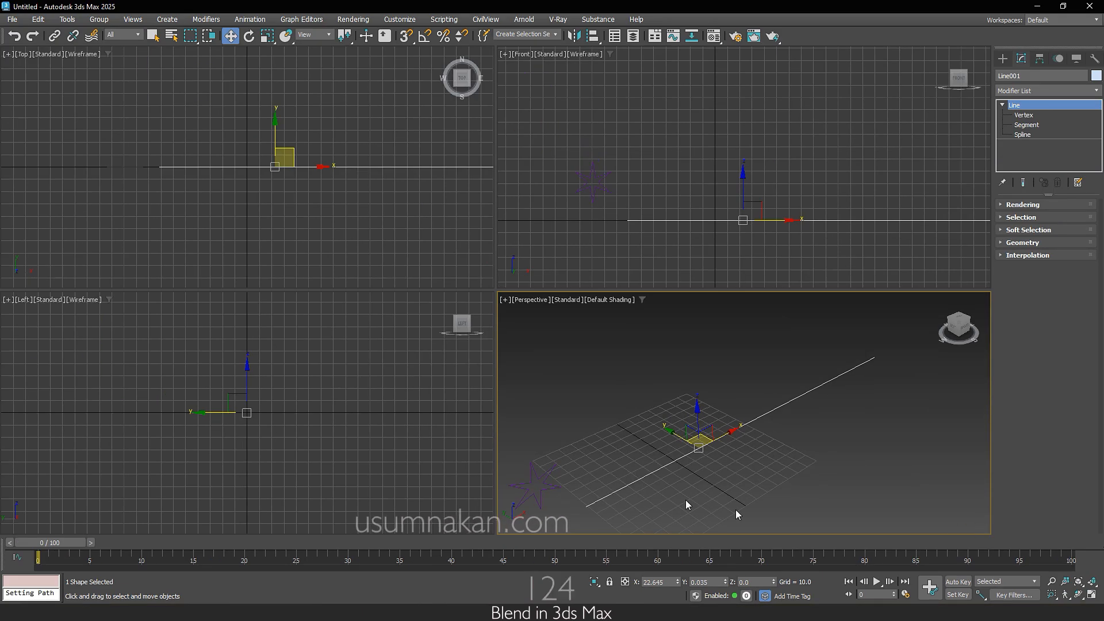
Attach the star to the straight line with a Path Constraint.
{"action": "left_click", "coordinate": [534, 472]}
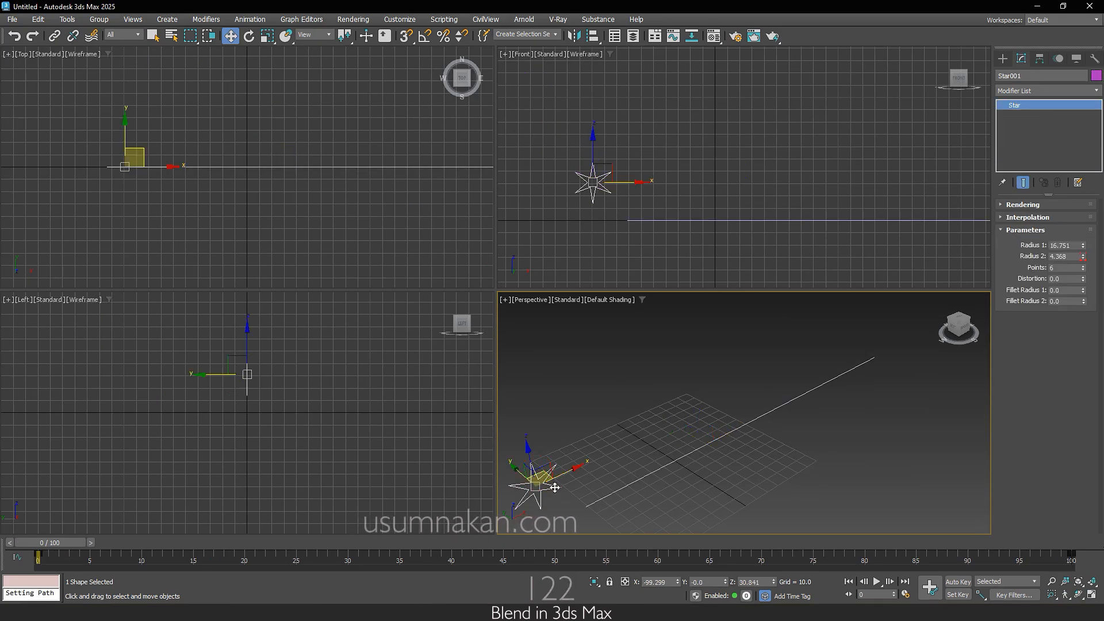
{"action": "left_click", "coordinate": [249, 19]}
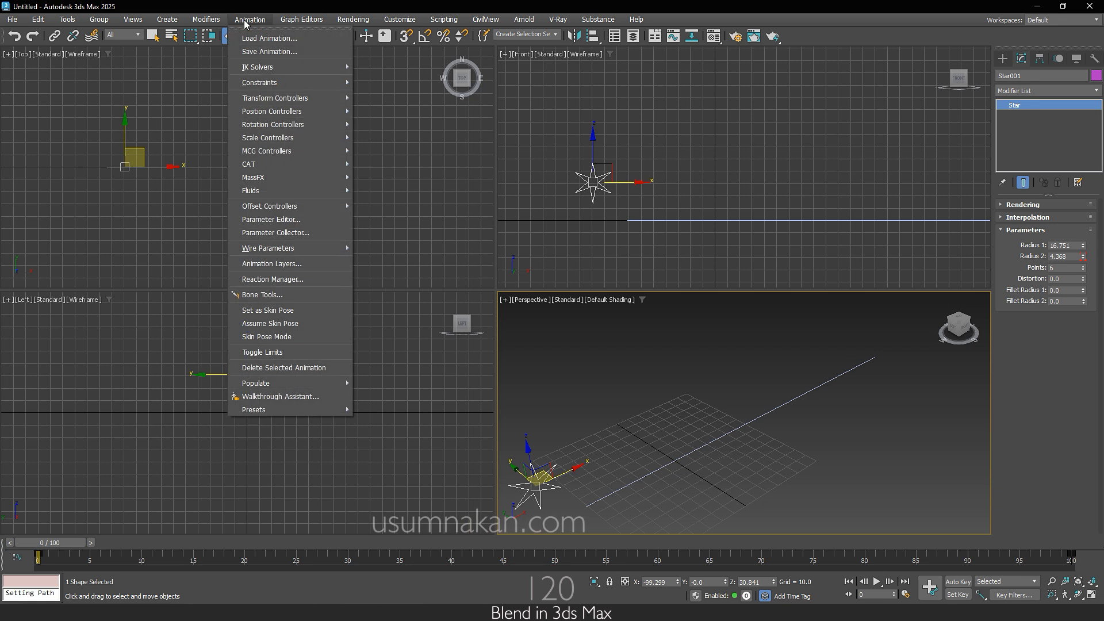
{"action": "left_click", "coordinate": [281, 83]}
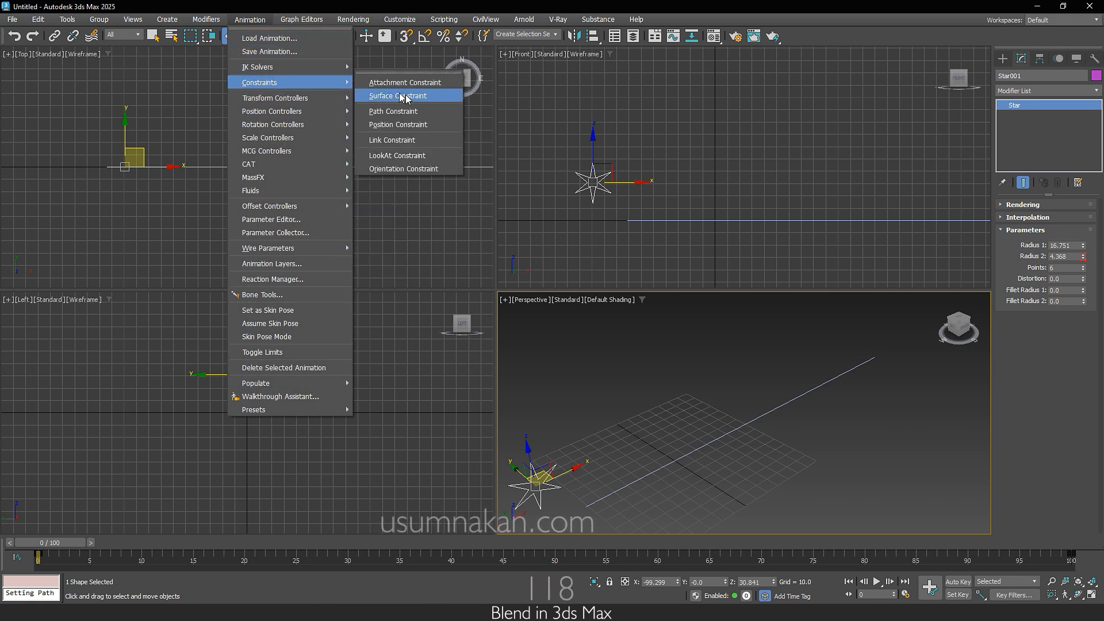
{"action": "mouse_move", "coordinate": [422, 115]}
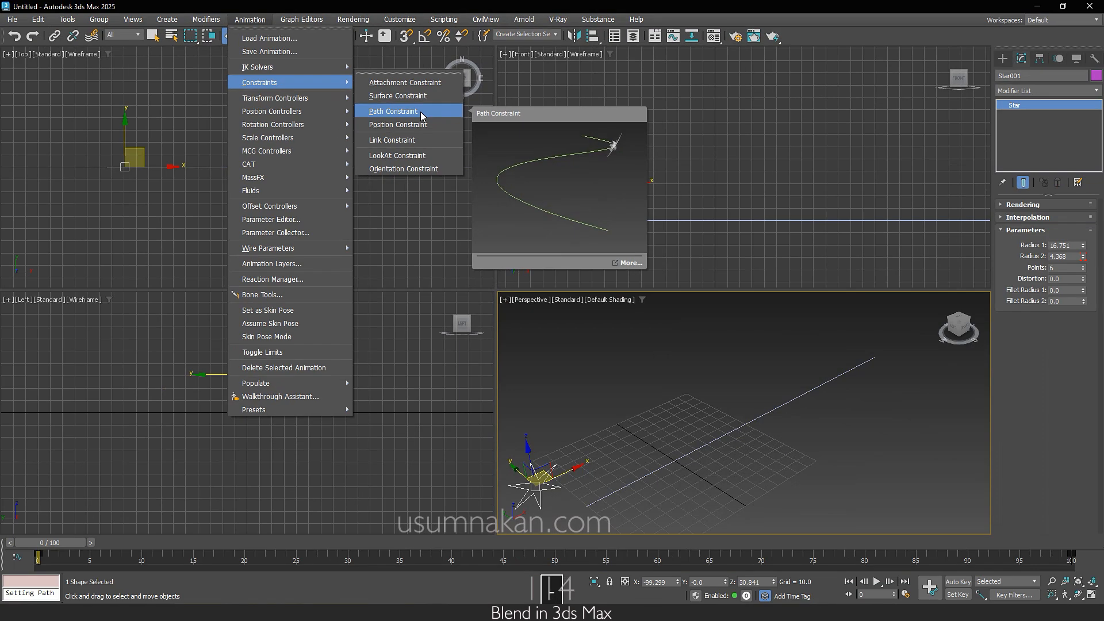
{"action": "left_click", "coordinate": [422, 113]}
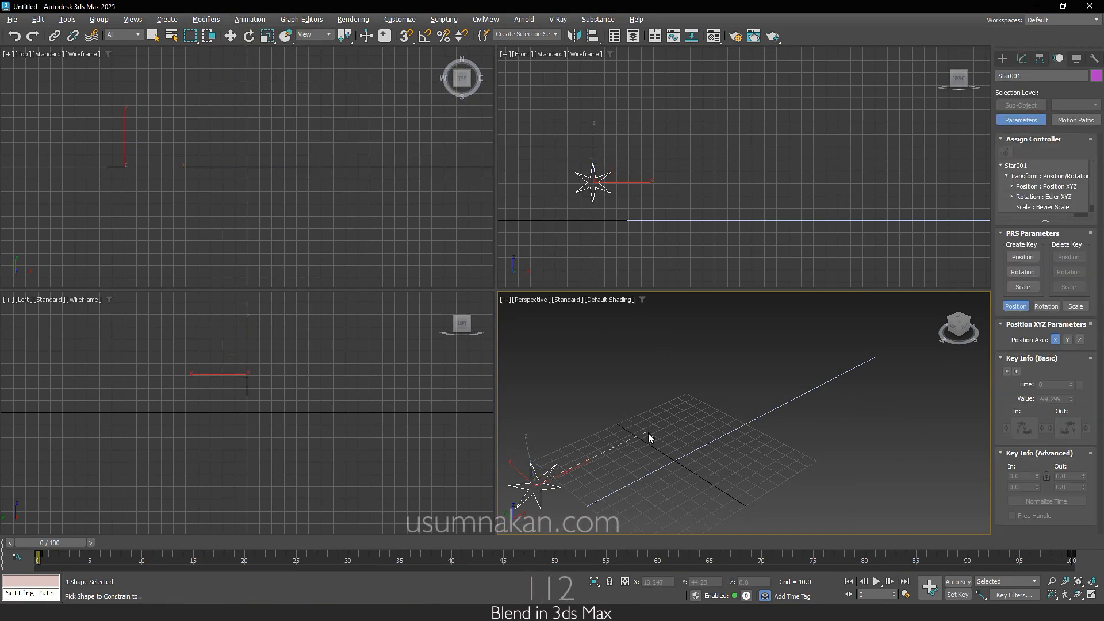
{"action": "left_click", "coordinate": [646, 475]}
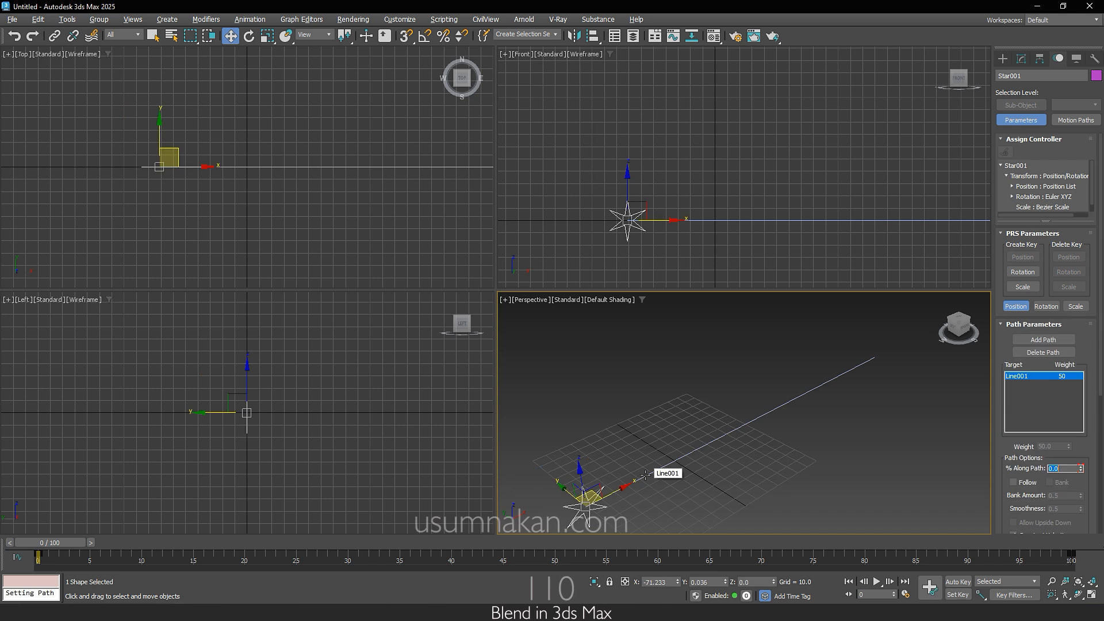
Maximize the Perspective view and preview the star's motion along the line, ending back at frame 0.
{"action": "left_click_drag", "start_coordinate": [48, 543], "coordinate": [997, 520]}
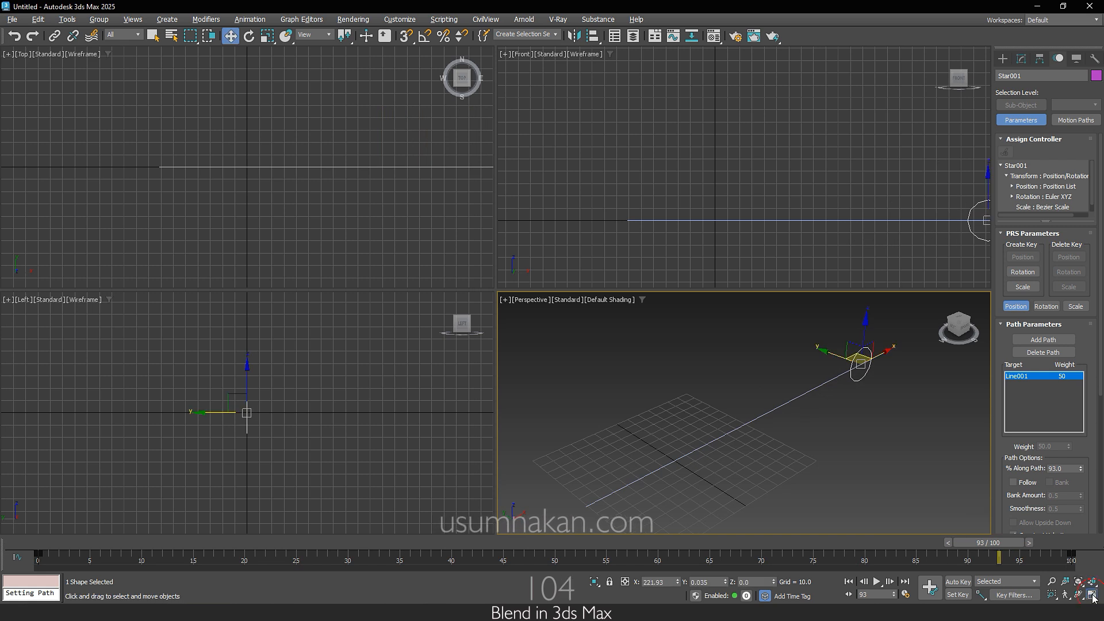
{"action": "key", "text": "alt+w"}
{"action": "middle_click_drag", "start_coordinate": [719, 463], "coordinate": [694, 428]}
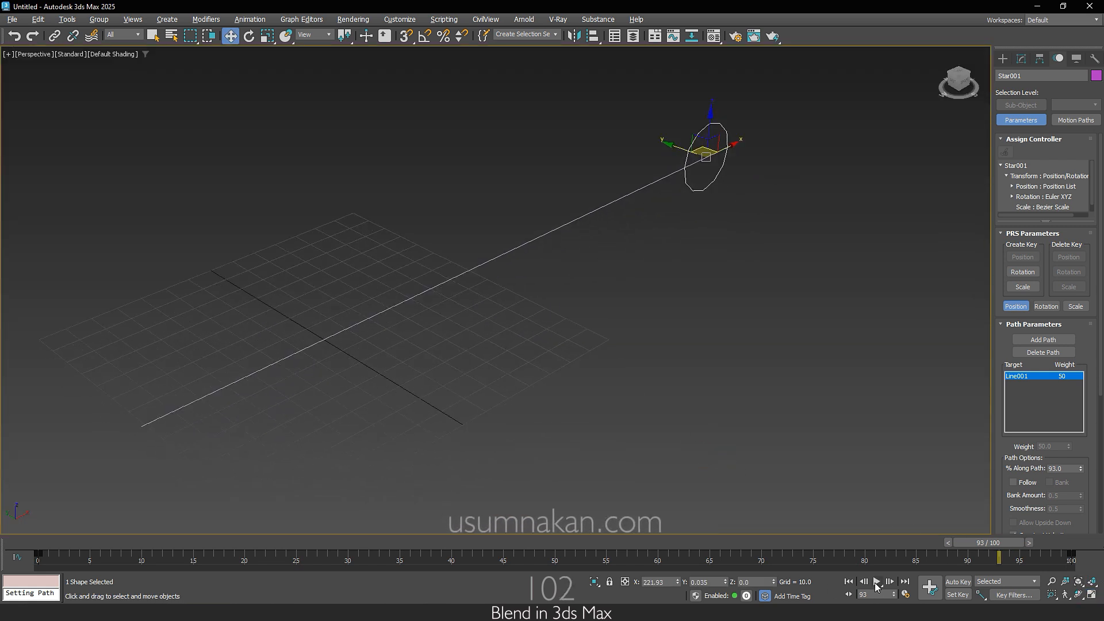
{"action": "left_click", "coordinate": [874, 583]}
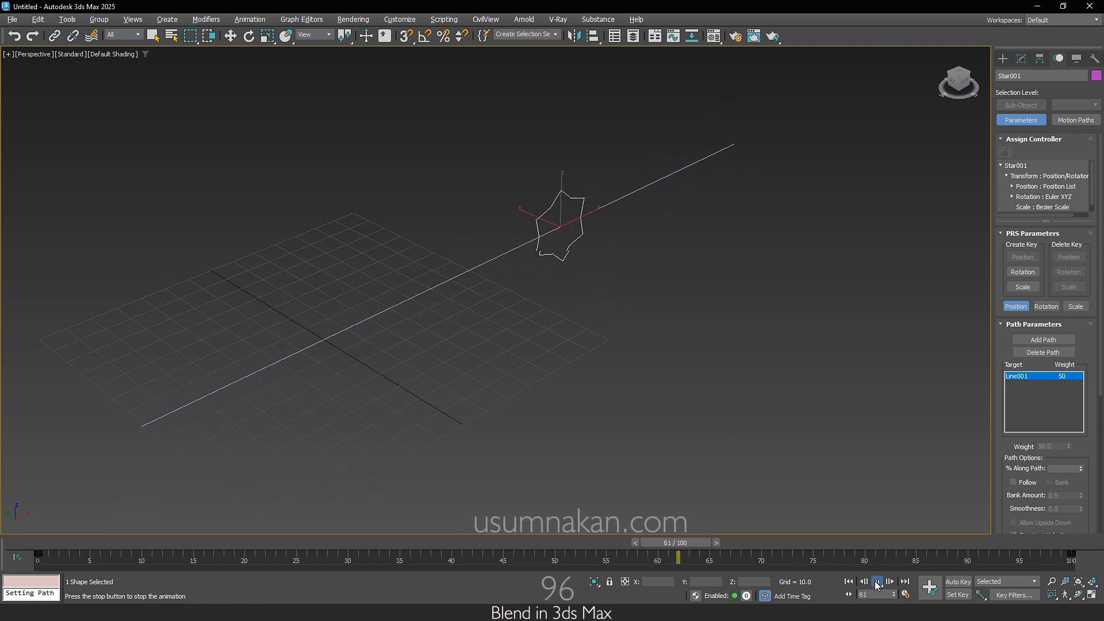
{"action": "left_click", "coordinate": [875, 582]}
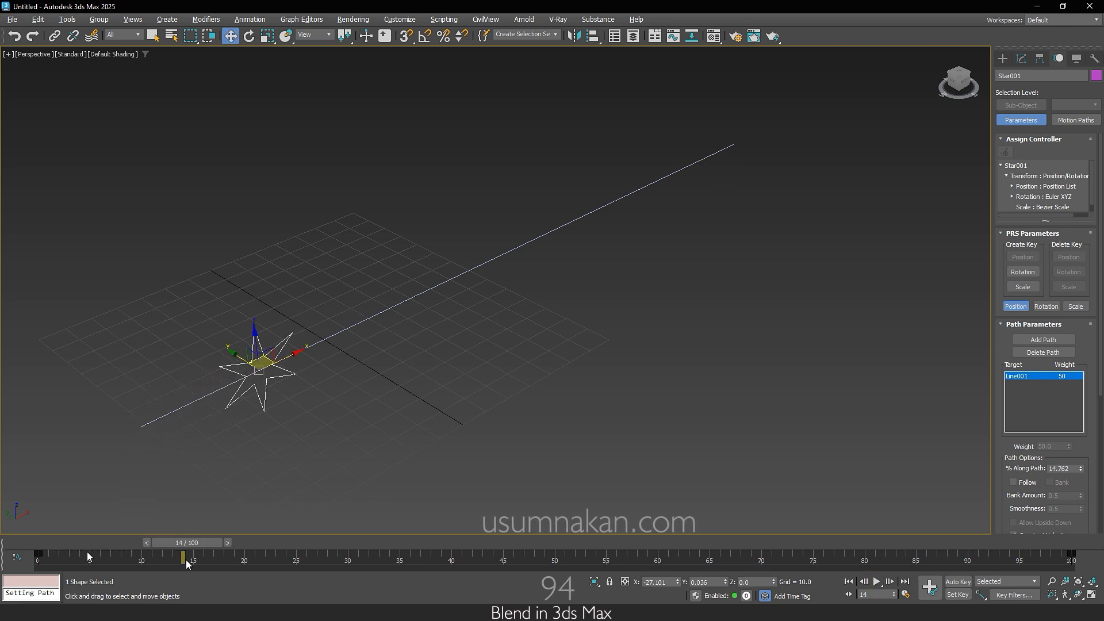
{"action": "left_click_drag", "start_coordinate": [188, 543], "coordinate": [15, 551]}
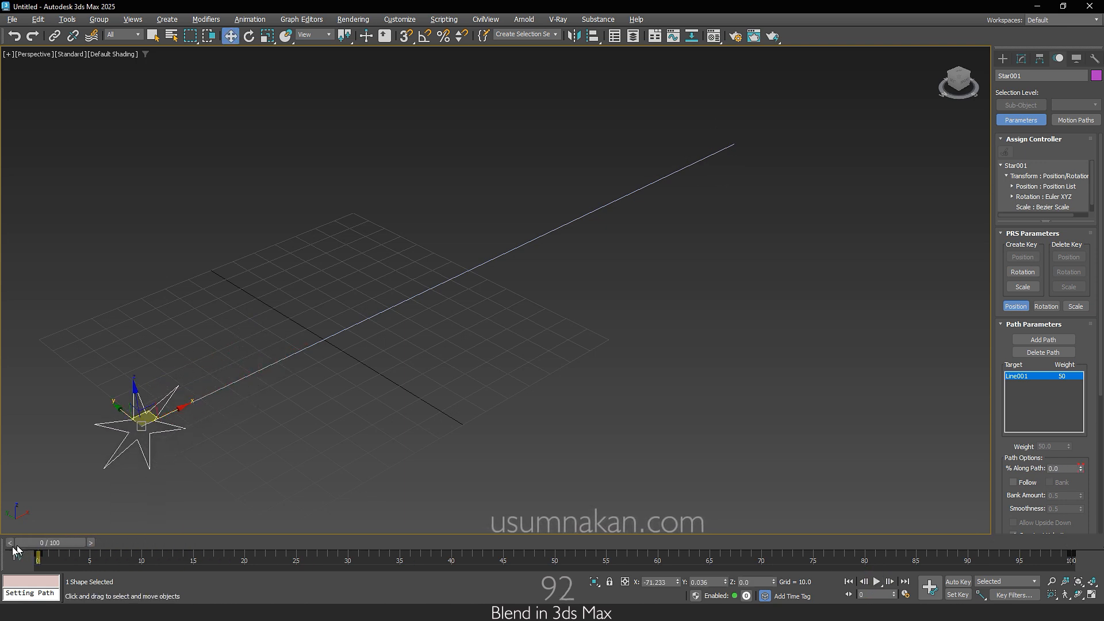
Select the star and enable its spline thickness in both the renderer and the viewport.
{"action": "left_click", "coordinate": [465, 406]}
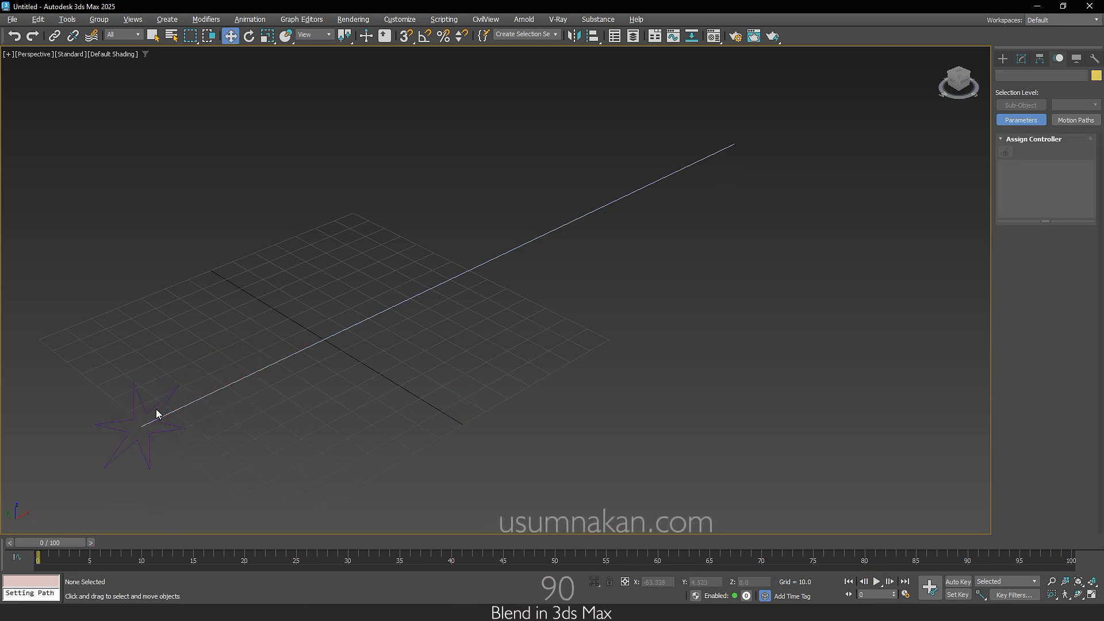
{"action": "left_click", "coordinate": [157, 413]}
{"action": "left_click", "coordinate": [1021, 59]}
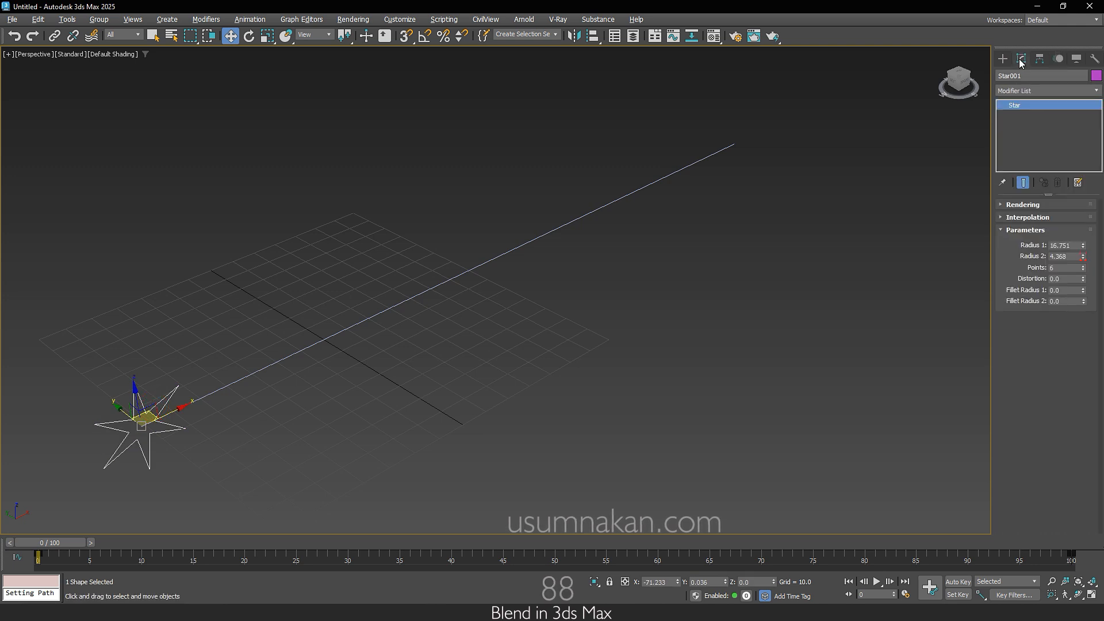
{"action": "left_click", "coordinate": [1077, 204]}
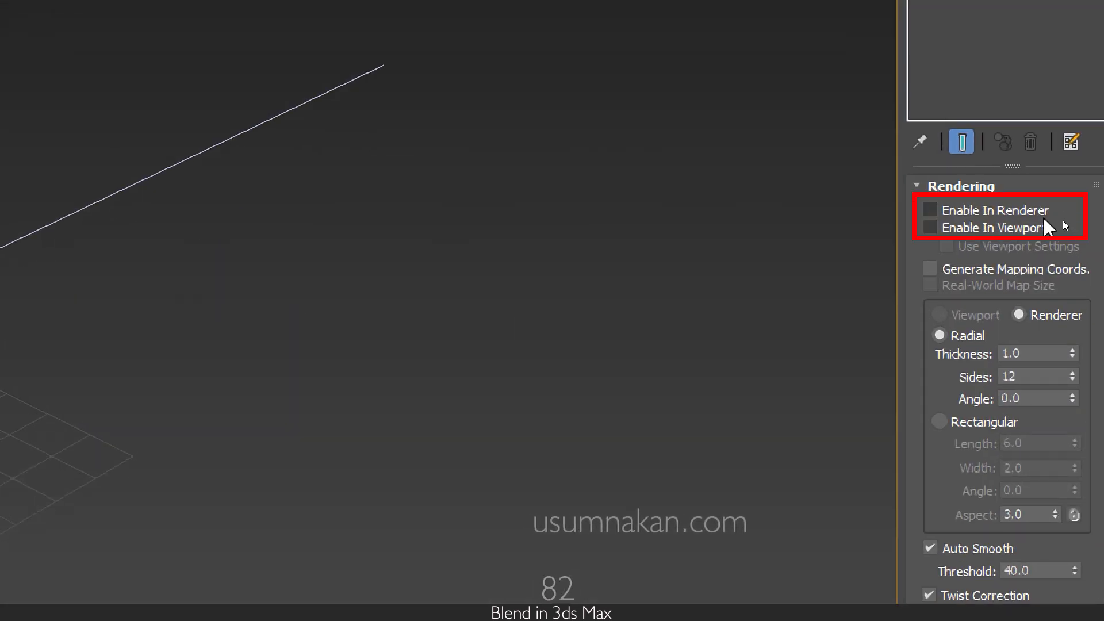
{"action": "left_click", "coordinate": [934, 211]}
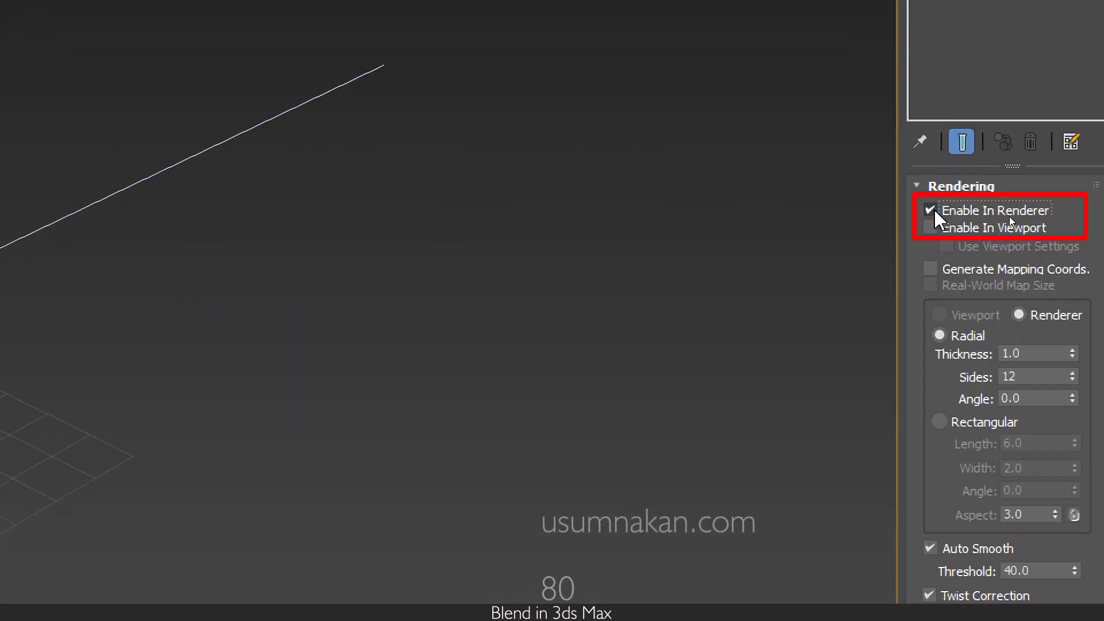
{"action": "left_click", "coordinate": [934, 229]}
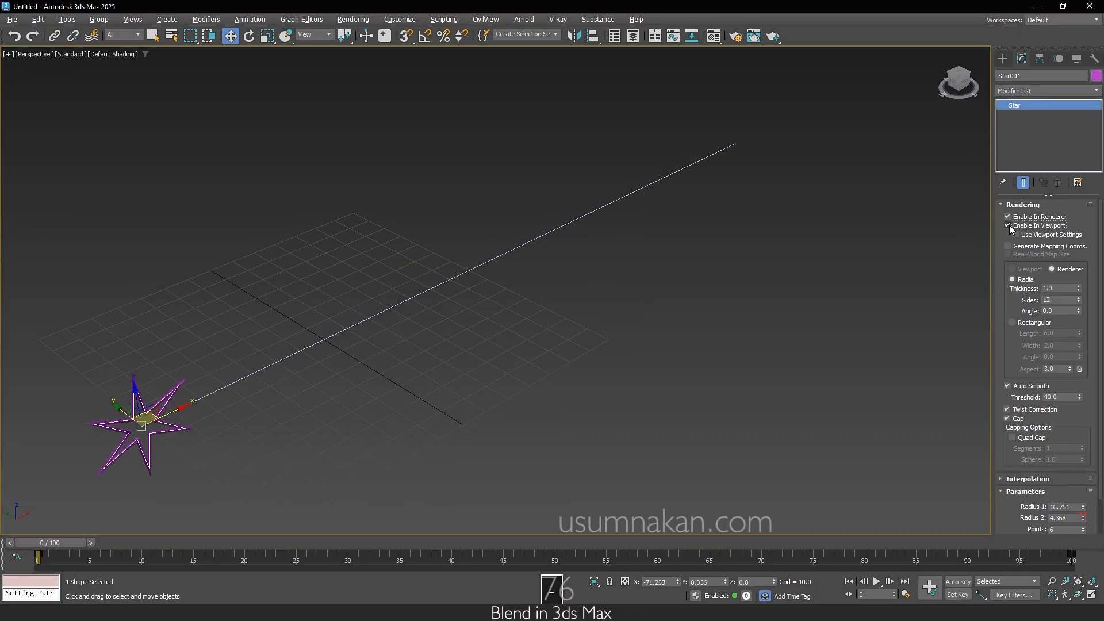
Take a Snapshot of the animated star over the range 0 to 100 with 7 copies, using the Mesh clone method.
{"action": "scroll", "coordinate": [124, 439], "scroll_direction": "up", "scroll_amount": 5}
{"action": "scroll", "coordinate": [125, 439], "scroll_direction": "down", "scroll_amount": 5}
{"action": "scroll", "coordinate": [124, 440], "scroll_direction": "up", "scroll_amount": 2}
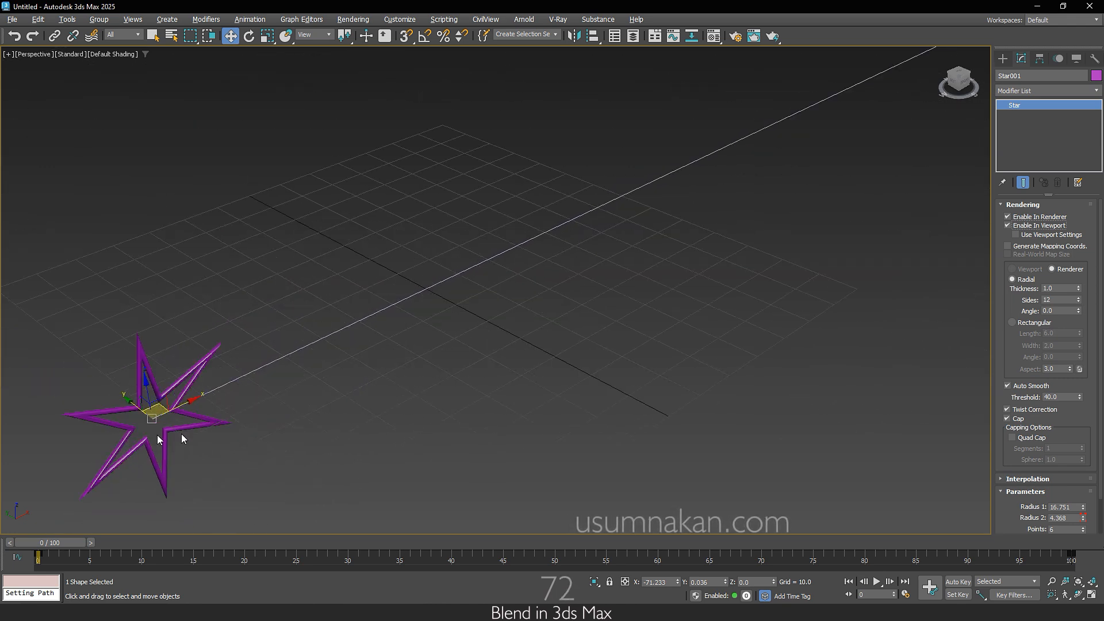
{"action": "left_click", "coordinate": [68, 21]}
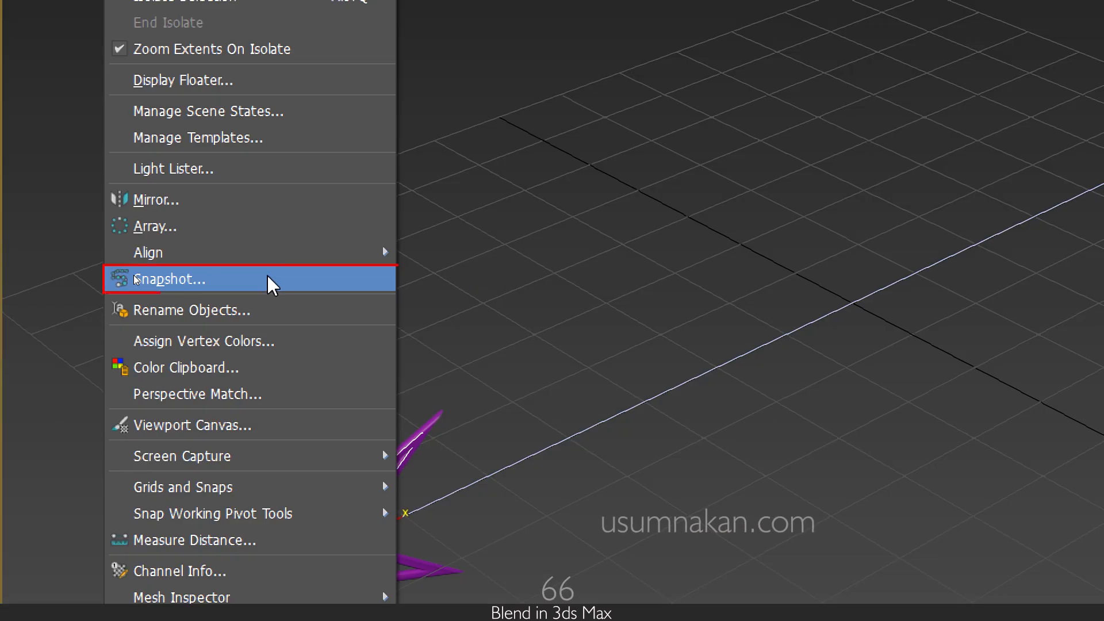
{"action": "mouse_move", "coordinate": [268, 279]}
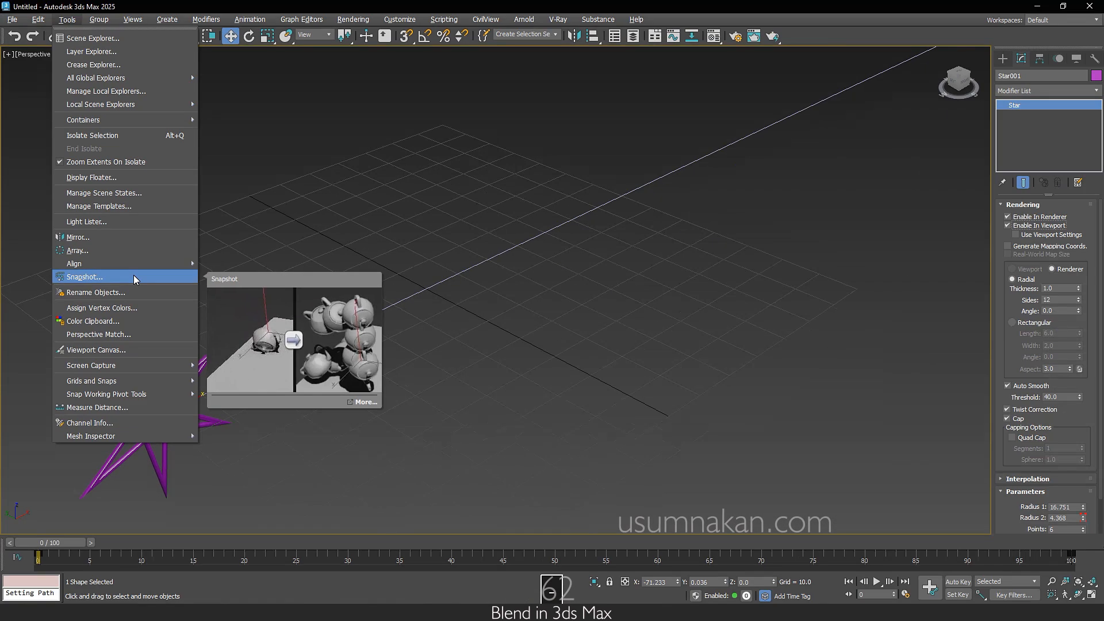
{"action": "left_click", "coordinate": [136, 280]}
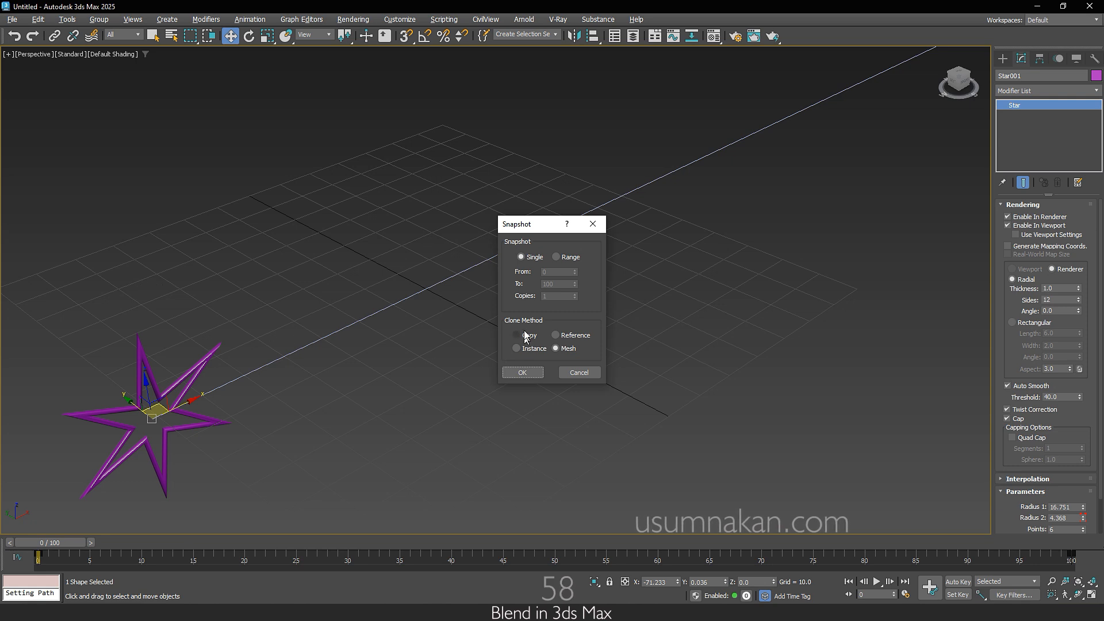
{"action": "left_click", "coordinate": [561, 256]}
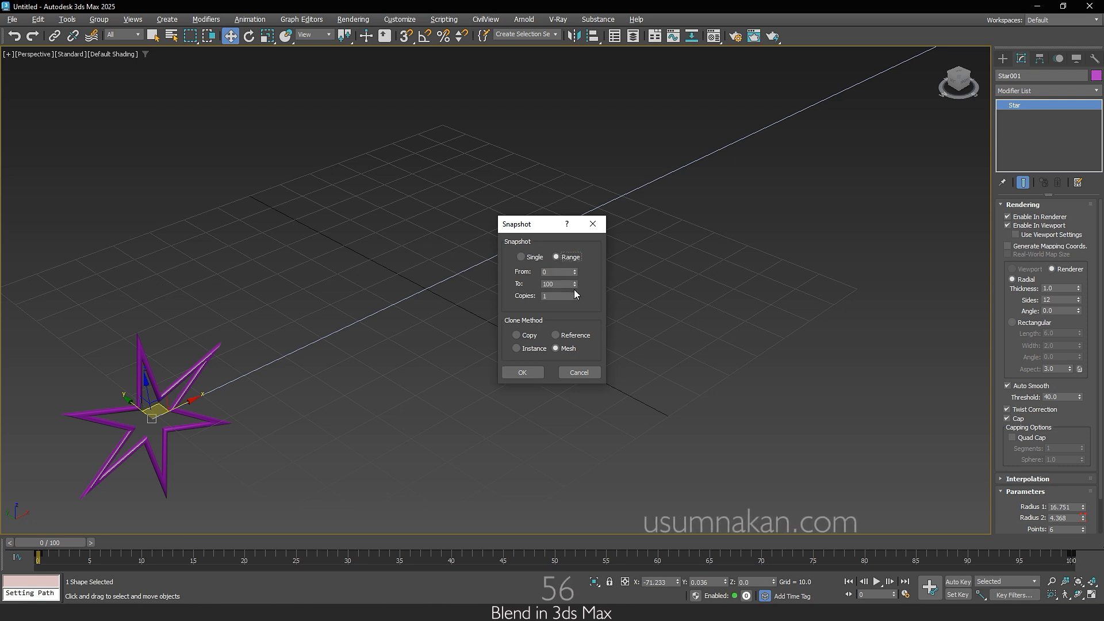
{"action": "left_click", "coordinate": [576, 294]}
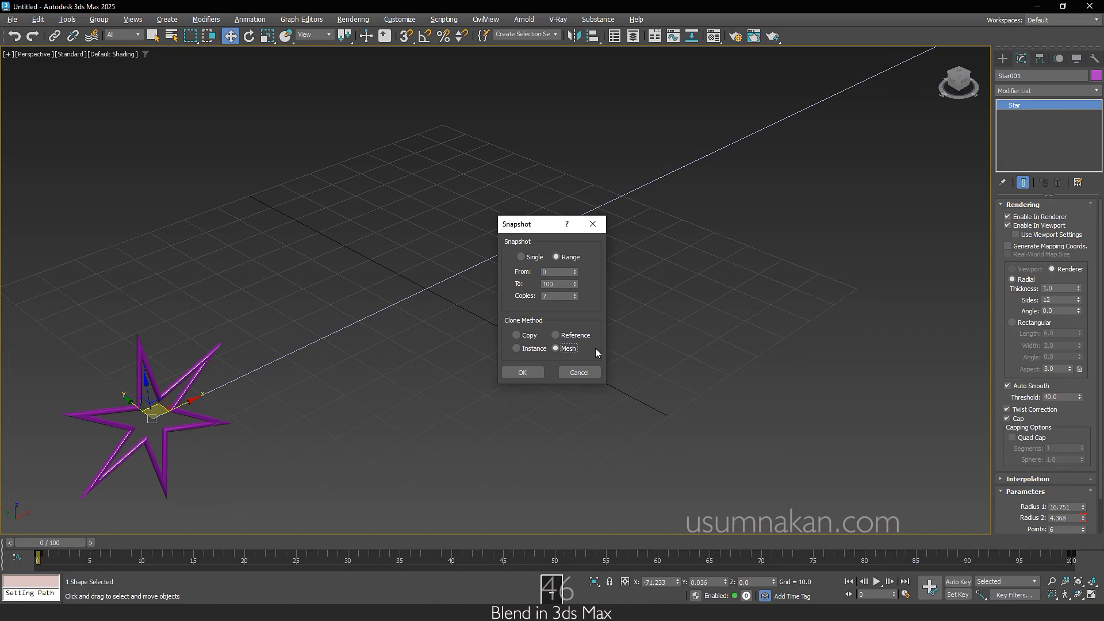
{"action": "left_click", "coordinate": [524, 372]}
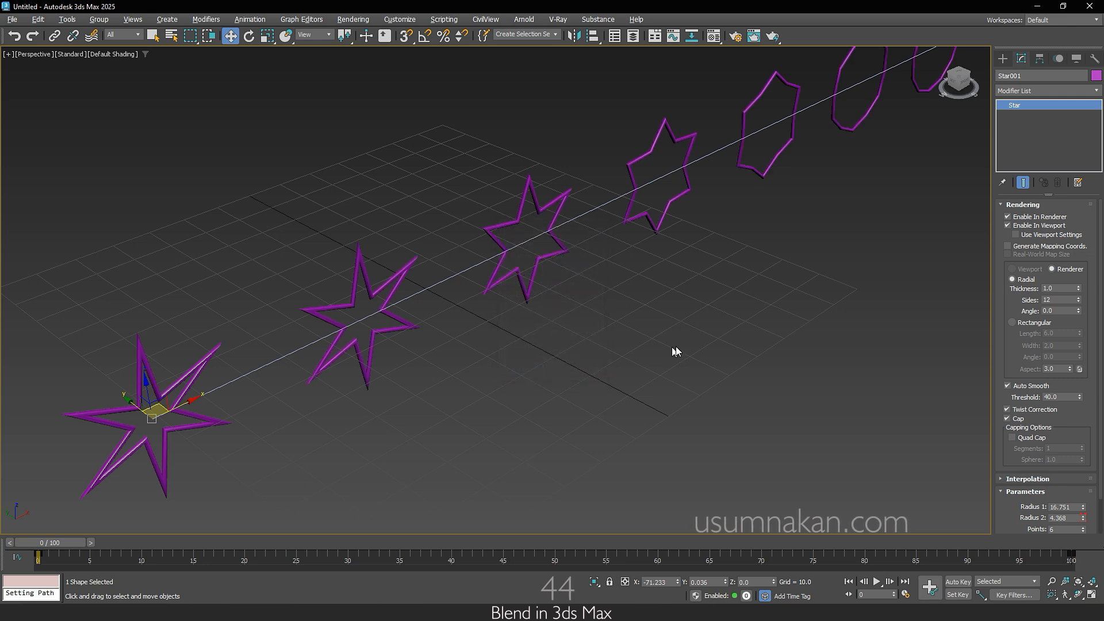
Examine the row of star-to-circle copies along the line from several angles.
{"action": "middle_click_drag", "start_coordinate": [636, 360], "coordinate": [603, 367]}
{"action": "scroll", "coordinate": [603, 367], "scroll_direction": "down", "scroll_amount": 2}
{"action": "middle_click_drag", "start_coordinate": [705, 382], "coordinate": [677, 368], "text": "alt"}
{"action": "scroll", "coordinate": [679, 369], "scroll_direction": "down", "scroll_amount": 4}
{"action": "middle_click_drag", "start_coordinate": [735, 400], "coordinate": [594, 409]}
{"action": "scroll", "coordinate": [586, 384], "scroll_direction": "up", "scroll_amount": 4}
{"action": "scroll", "coordinate": [602, 397], "scroll_direction": "down", "scroll_amount": 3}
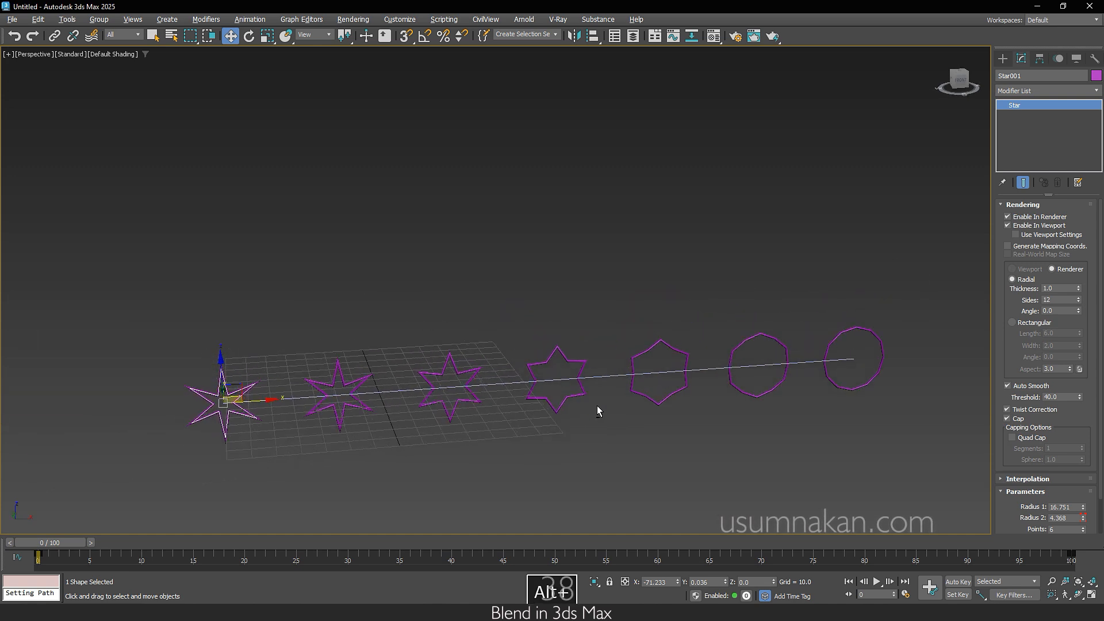
{"action": "left_click", "coordinate": [604, 436]}
{"action": "left_click_drag", "start_coordinate": [50, 550], "coordinate": [1, 553]}
{"action": "key", "text": "w"}
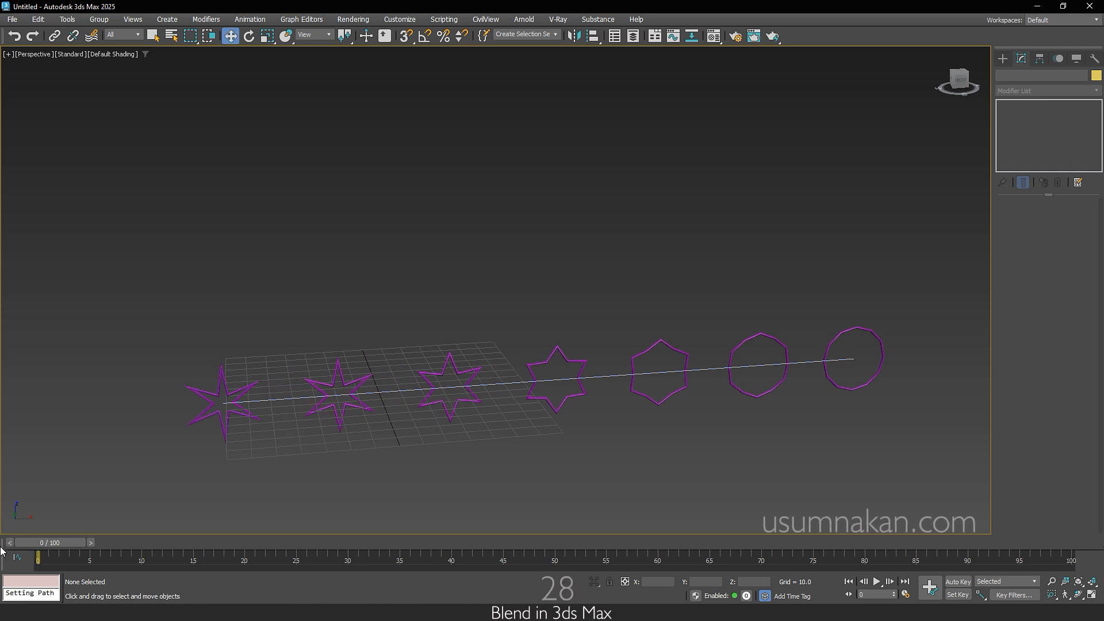
Undo the seven-copy Snapshot and take a new Mesh Snapshot of the star over frames 0 to 100 with 10 copies.
{"action": "key", "text": "ctrl+z"}
{"action": "key", "text": "ctrl+z"}
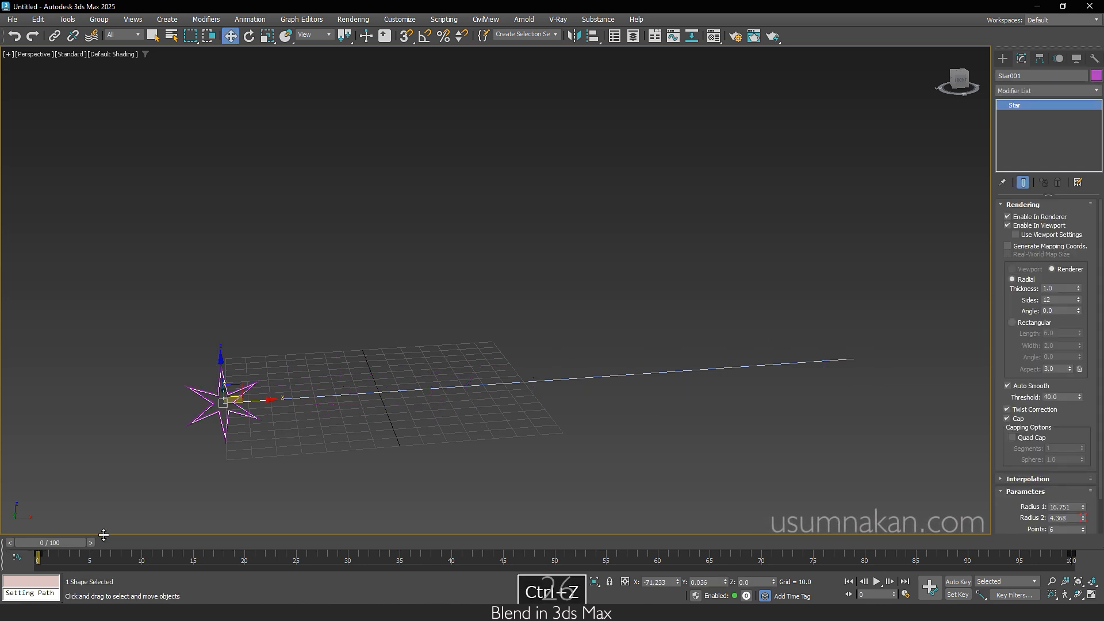
{"action": "middle_click_drag", "start_coordinate": [239, 465], "coordinate": [251, 460], "text": "alt"}
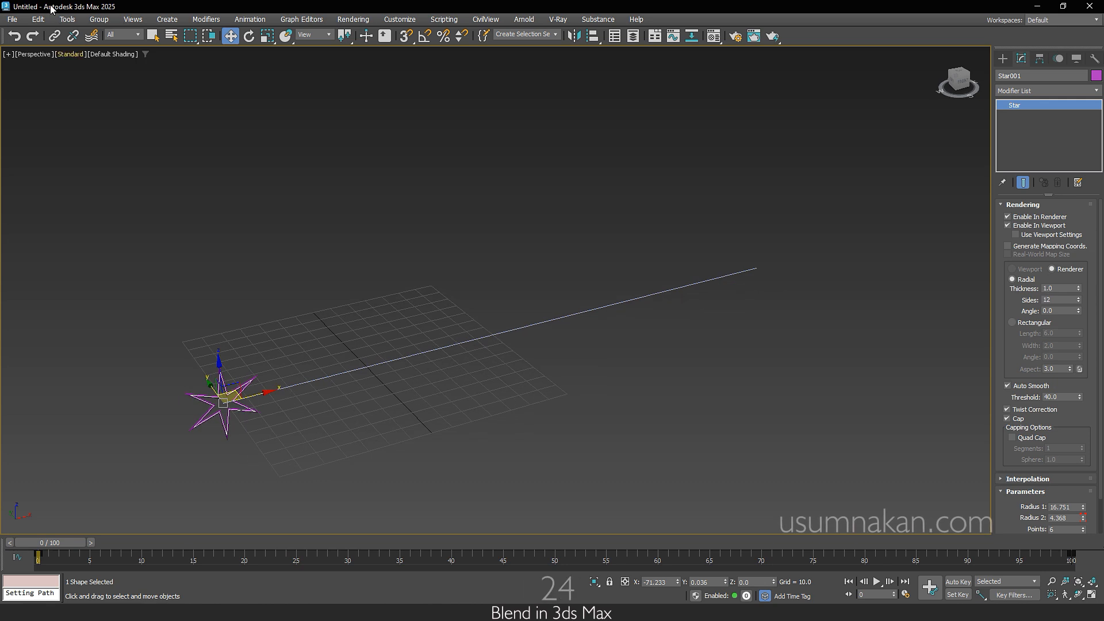
{"action": "left_click", "coordinate": [68, 19]}
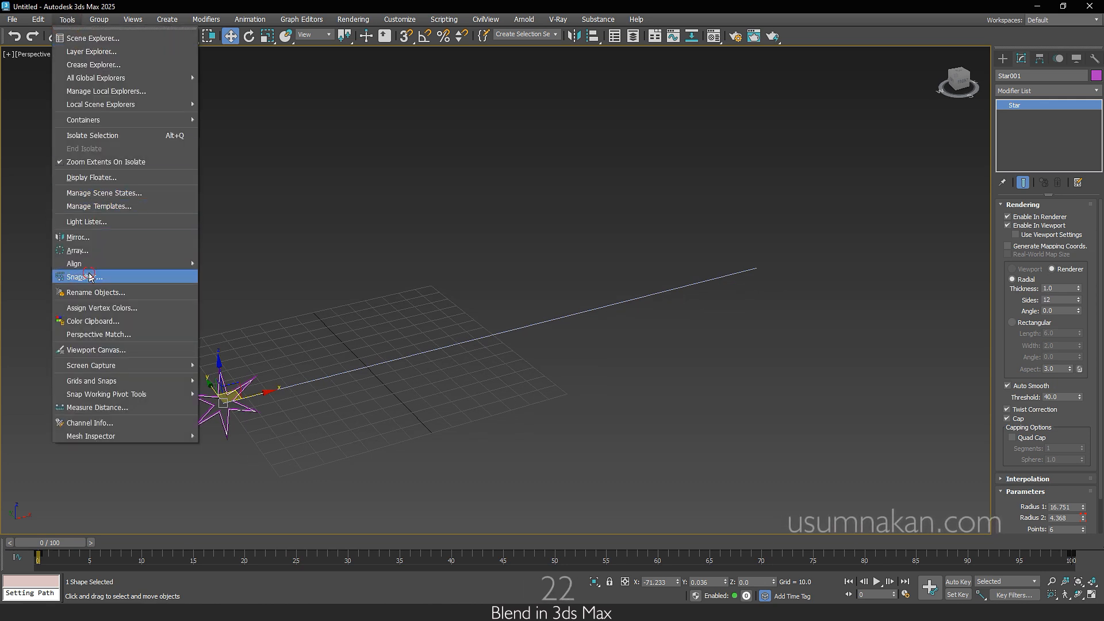
{"action": "left_click", "coordinate": [104, 276]}
{"action": "left_click", "coordinate": [574, 296]}
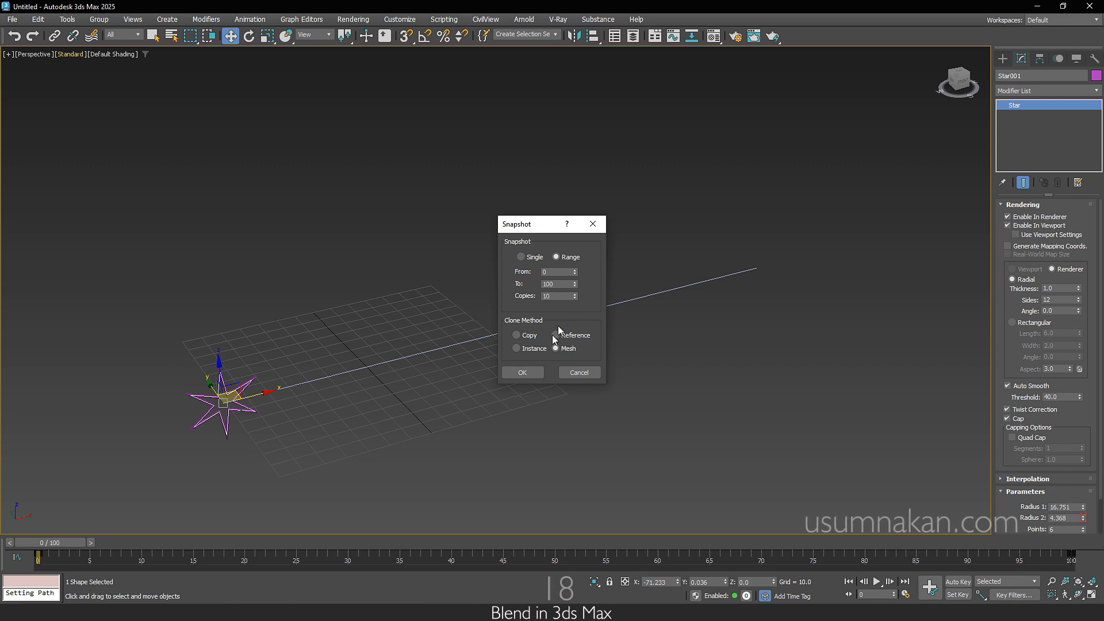
{"action": "left_click", "coordinate": [523, 372]}
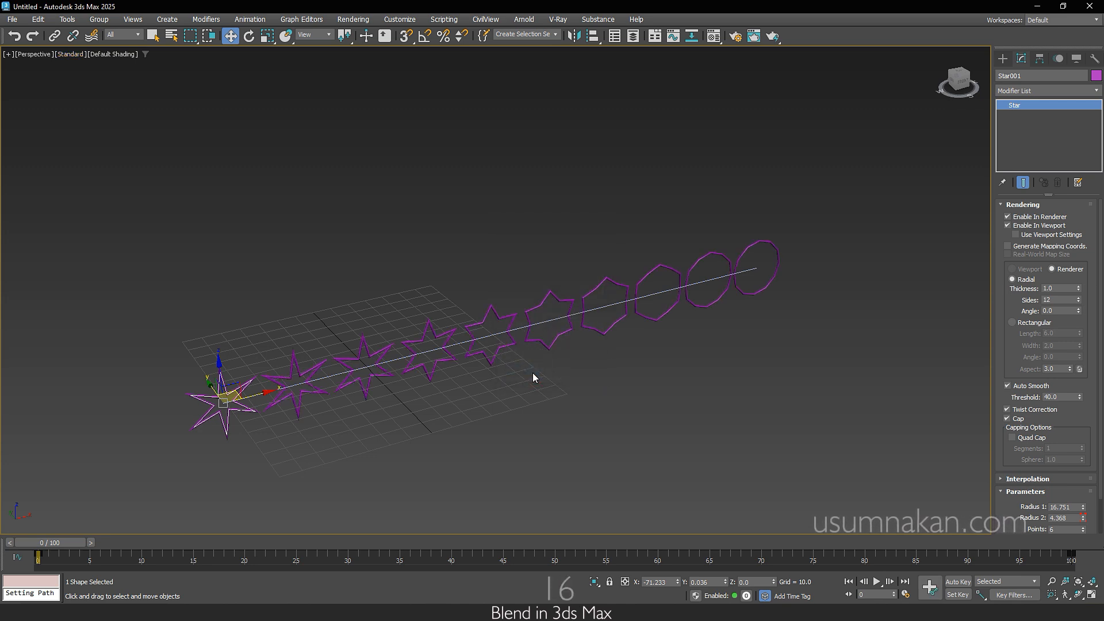
Delete the straight path line running through the row of shapes.
{"action": "left_click", "coordinate": [532, 372]}
{"action": "left_click", "coordinate": [409, 361]}
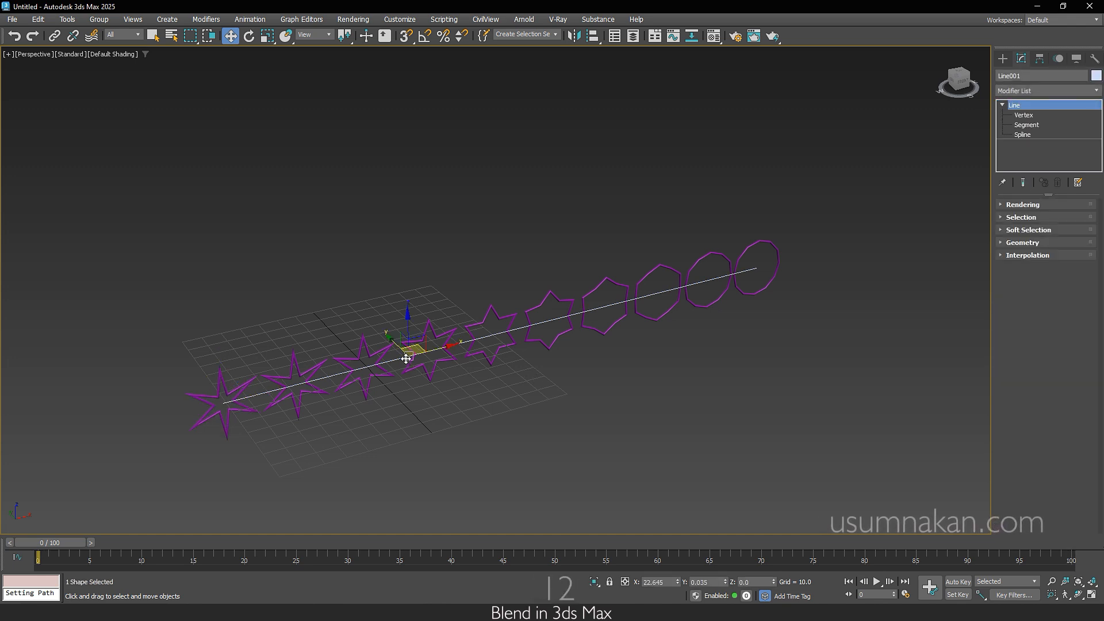
{"action": "key", "text": "Delete"}
Maximize the Front view and select all 10 shapes in the row.
{"action": "middle_click_drag", "start_coordinate": [496, 435], "coordinate": [483, 410], "text": "alt"}
{"action": "key", "text": "alt+w"}
{"action": "middle_click_drag", "start_coordinate": [765, 213], "coordinate": [736, 243]}
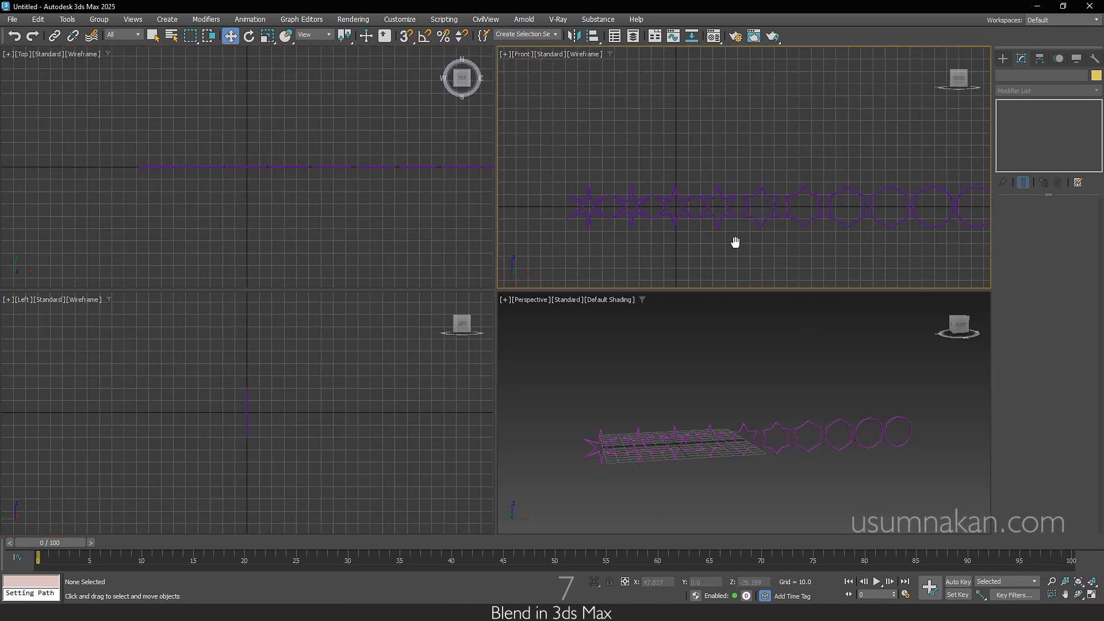
{"action": "left_click", "coordinate": [1092, 596]}
{"action": "scroll", "coordinate": [707, 443], "scroll_direction": "down", "scroll_amount": 2}
{"action": "left_click_drag", "start_coordinate": [959, 496], "coordinate": [960, 495]}
{"action": "scroll", "coordinate": [727, 436], "scroll_direction": "up", "scroll_amount": 2}
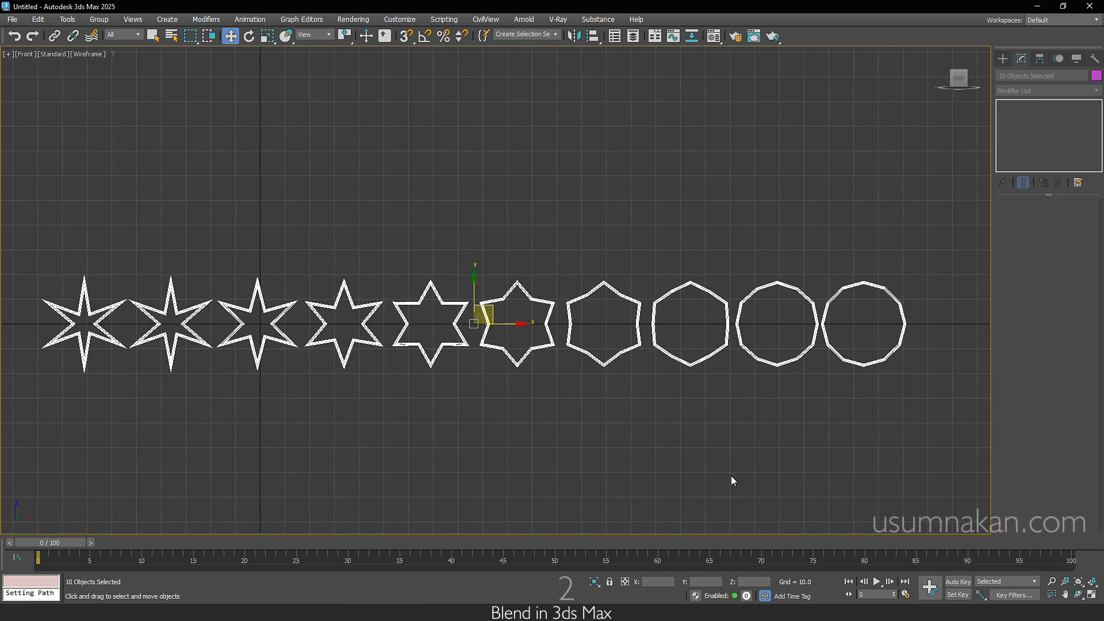